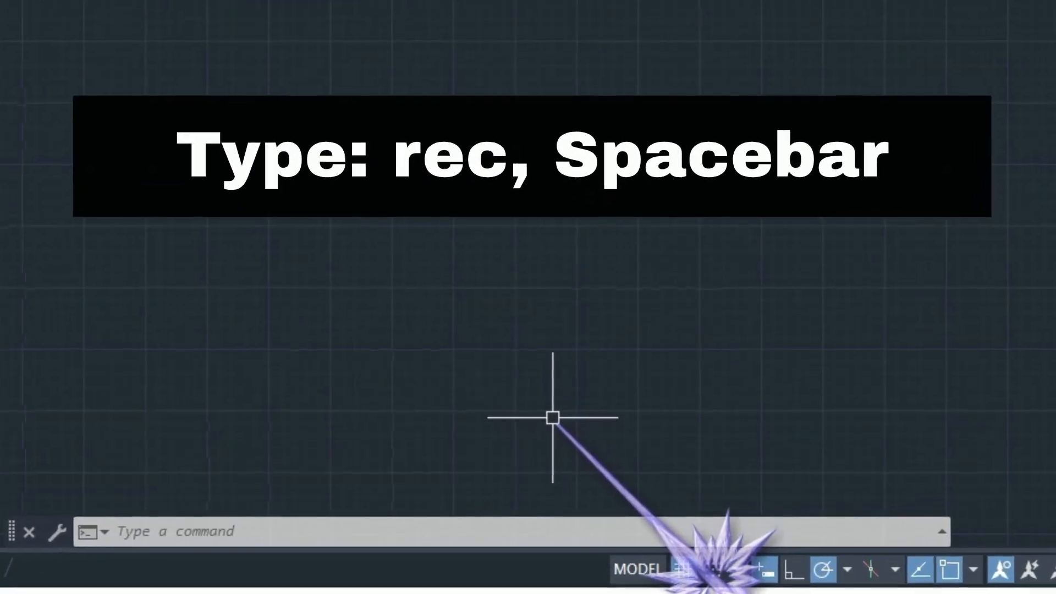
Draw a rectangle for the drawing limits with its first corner at 0,0 and dimensions of 500 by 400
text(rec)
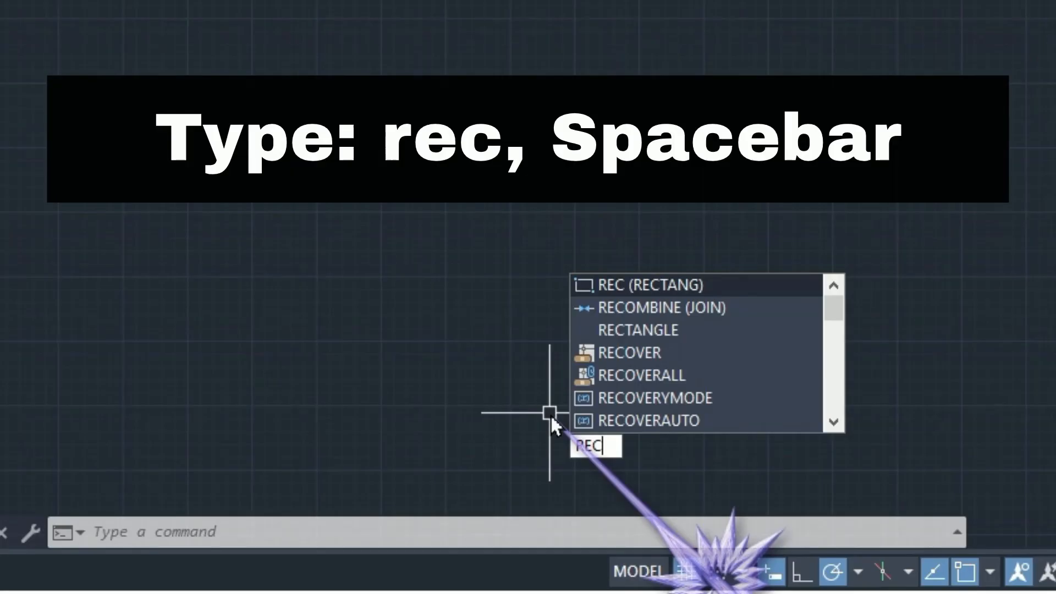
click(727, 285)
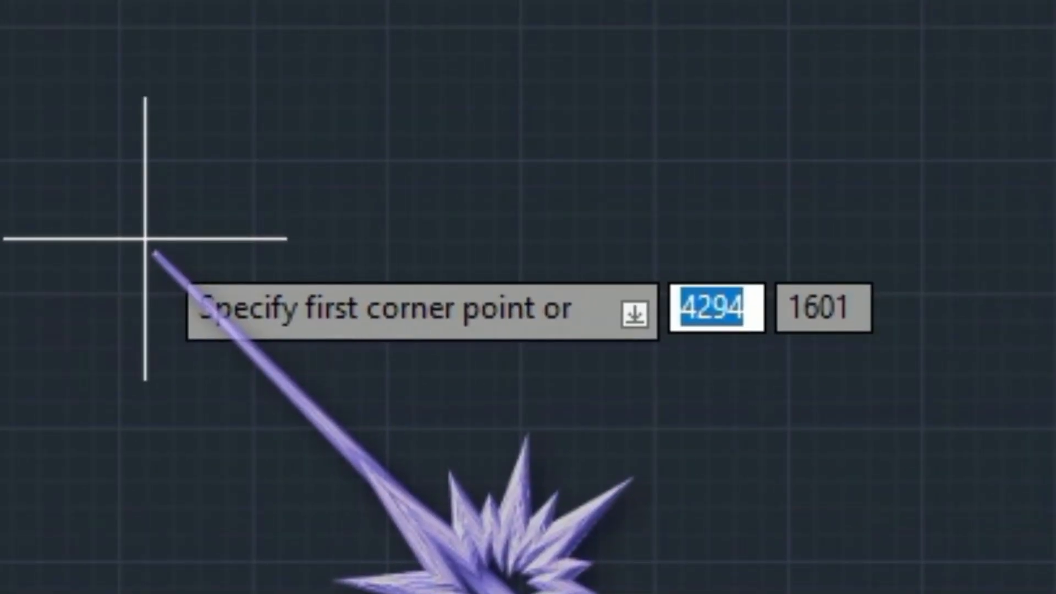
text(0)
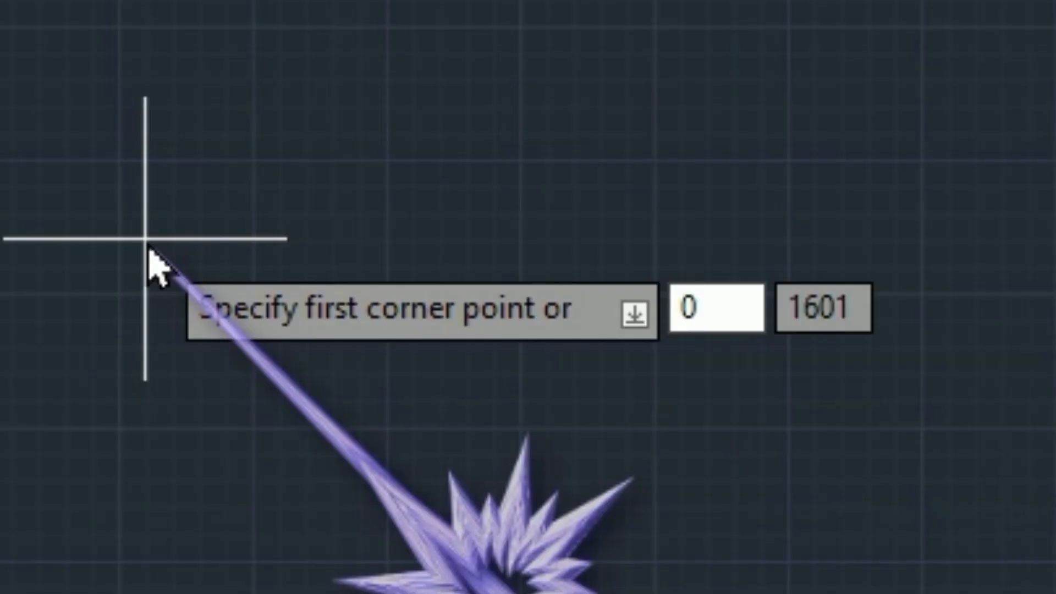
key(Tab)
text(0)
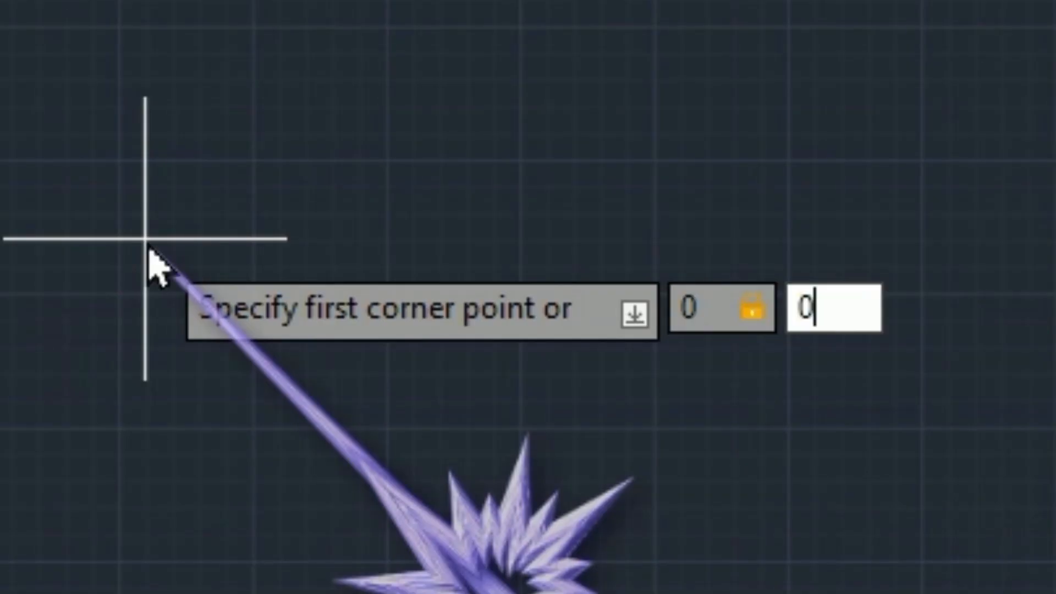
key(Return)
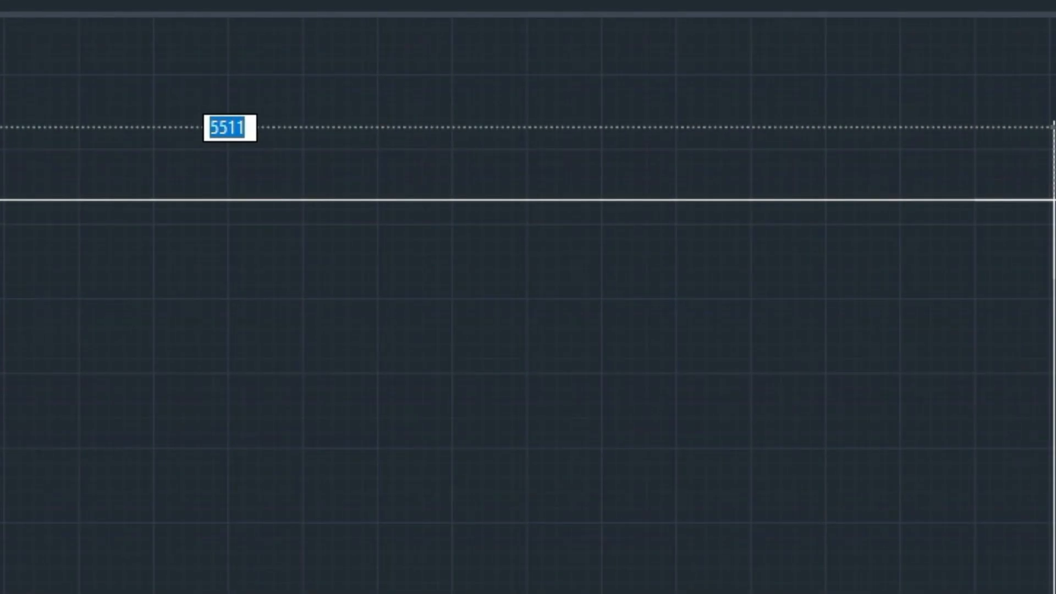
text(00)
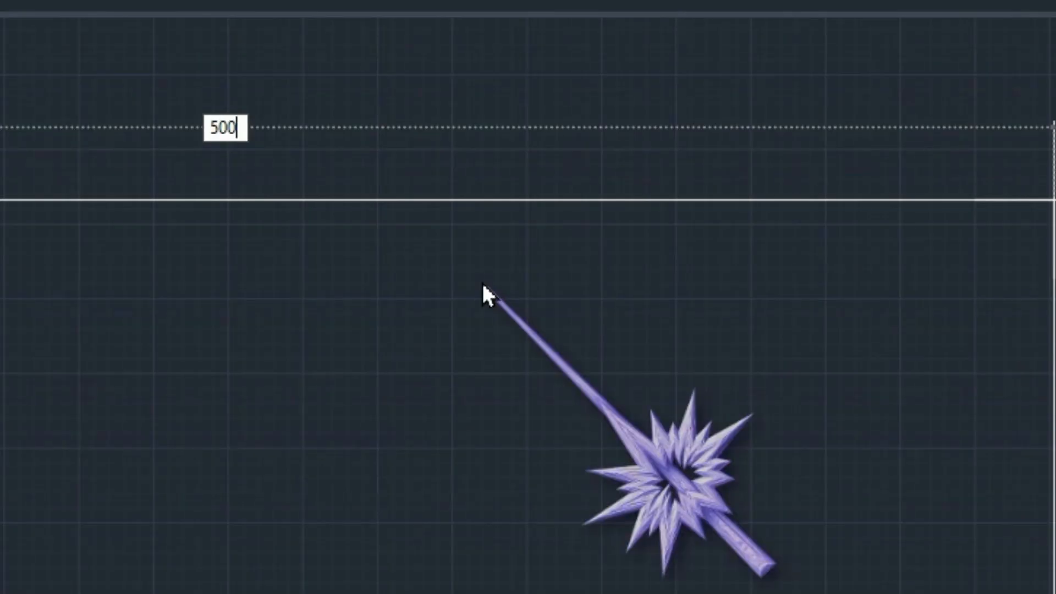
key(Tab)
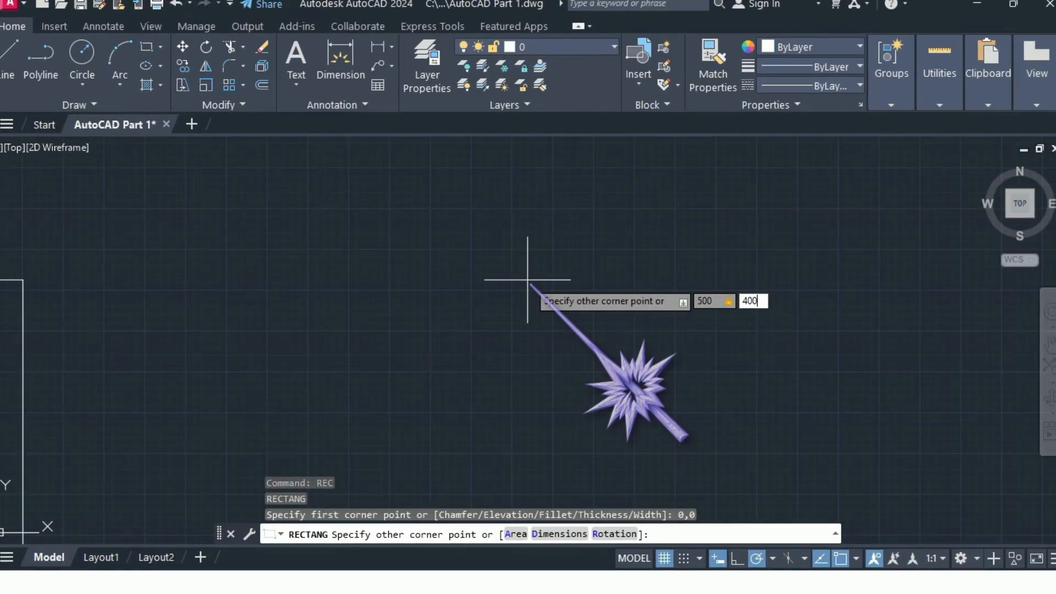
key(Return)
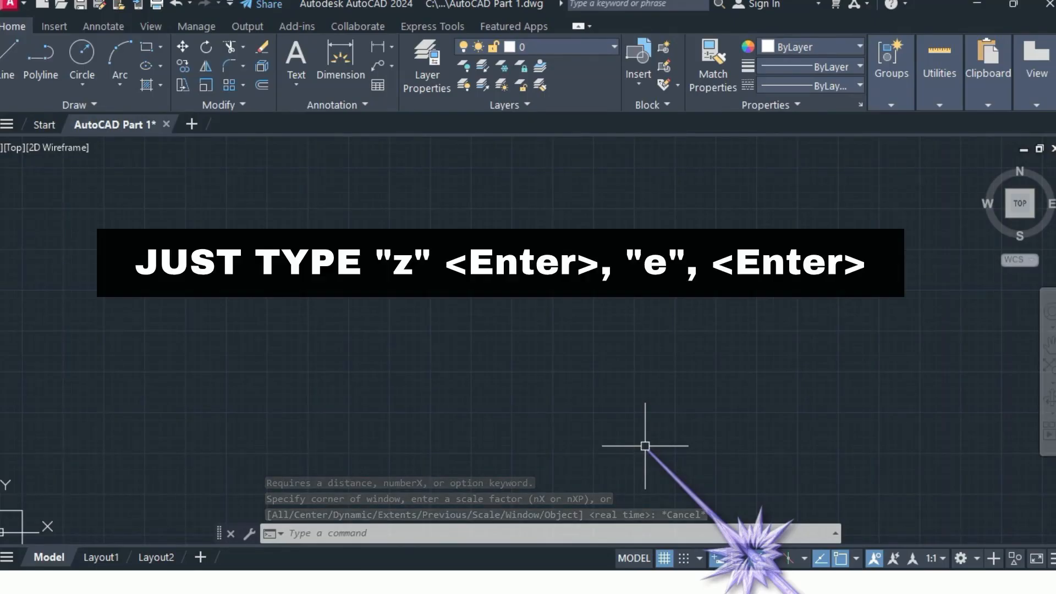
Zoom the view to the extents of the drawing
text(z)
key(Return)
text(e)
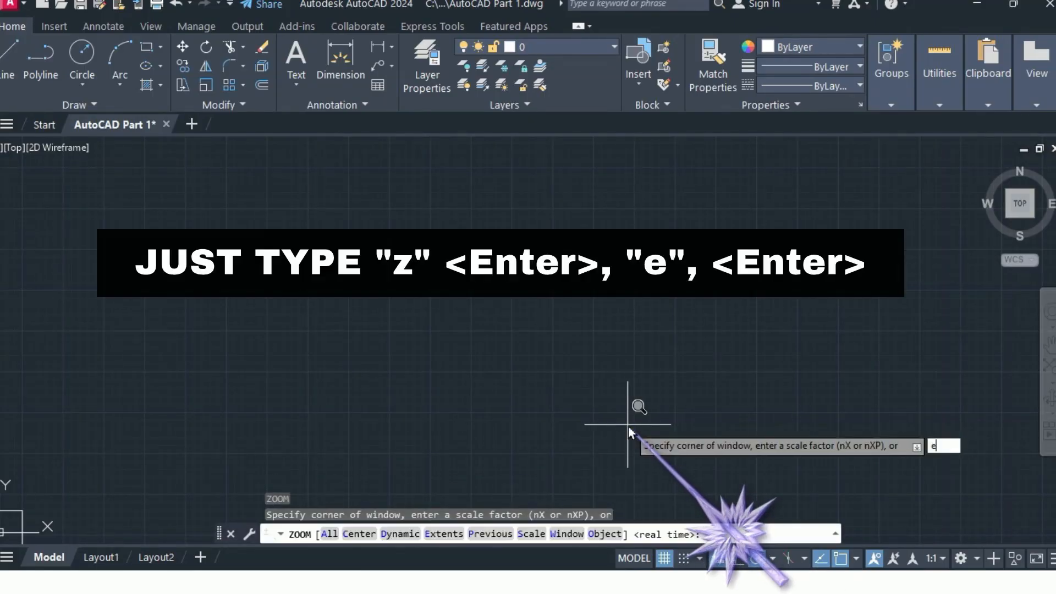
key(Return)
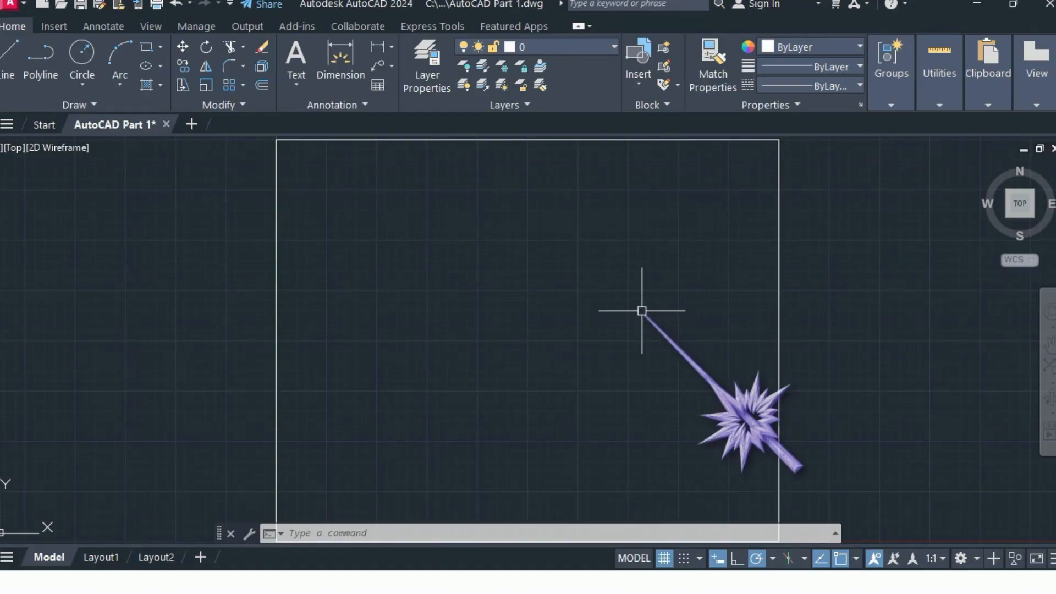
Switch to the PowerPoint slide show, read the Step 3 slide on creating layers, and return to AutoCAD
key(alt+Tab)
key(alt+Tab)
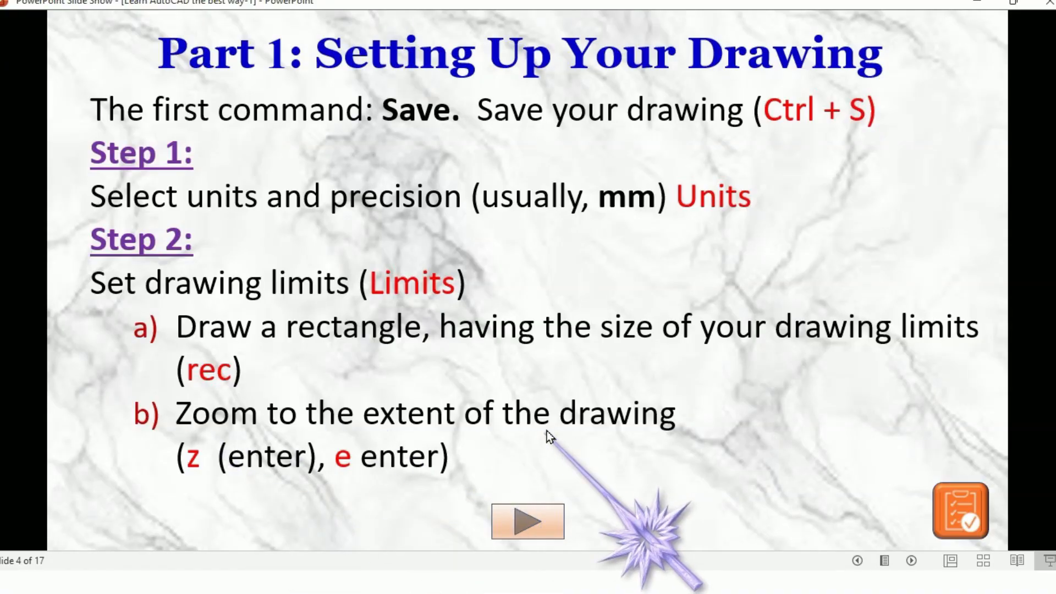
click(536, 527)
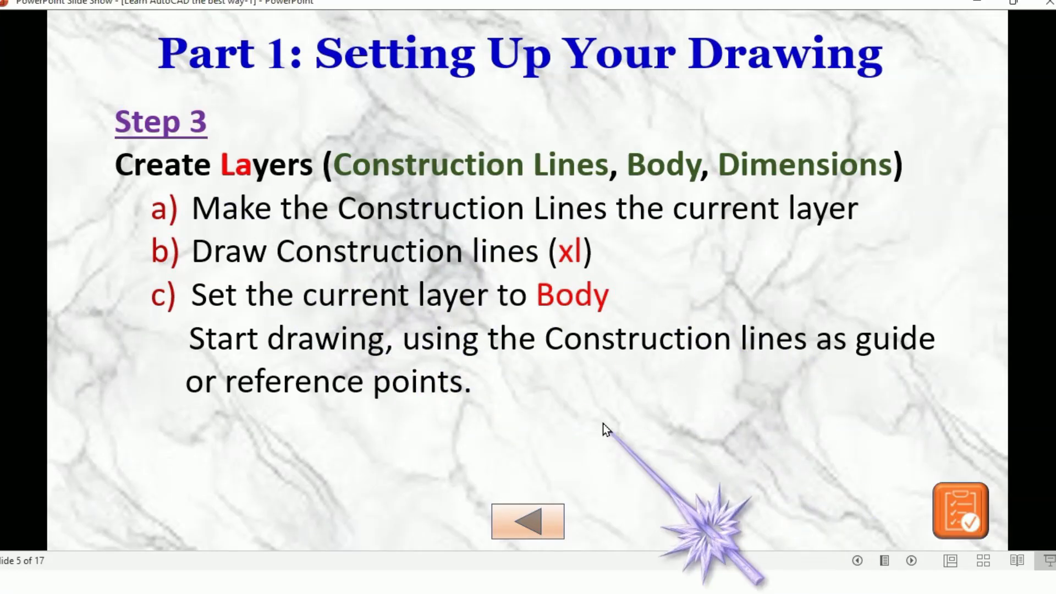
key(alt+Tab)
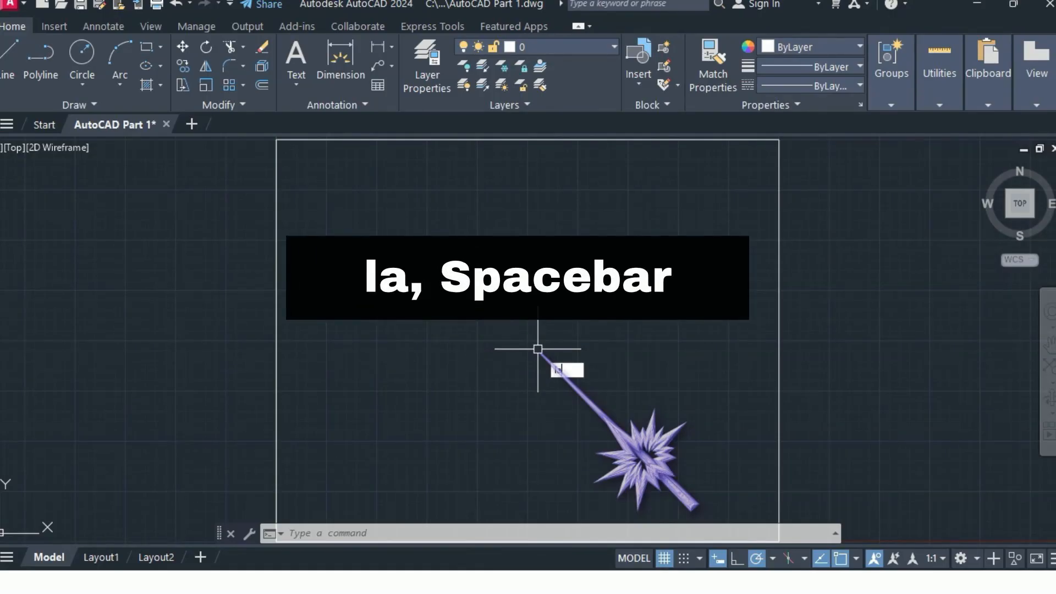
Create three layers named XL, Body and Dimensions, and make XL the current layer
key(space)
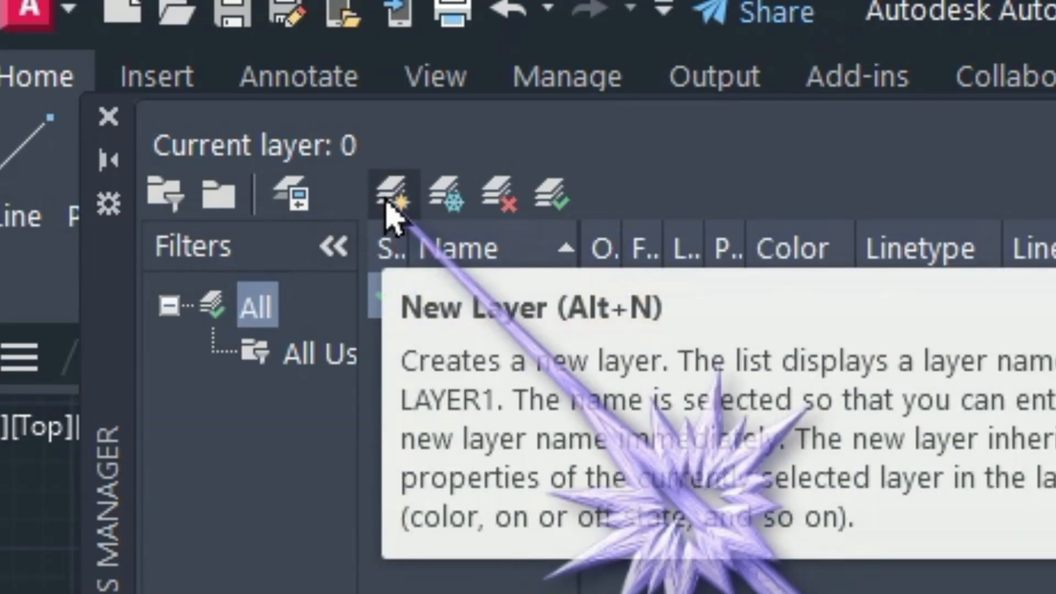
click(393, 195)
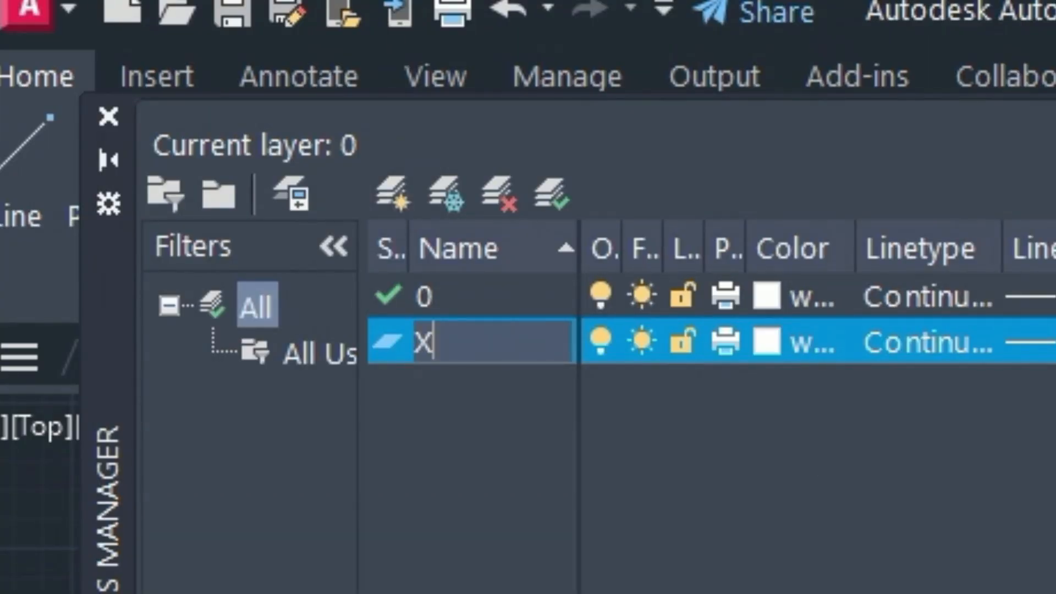
key(Return)
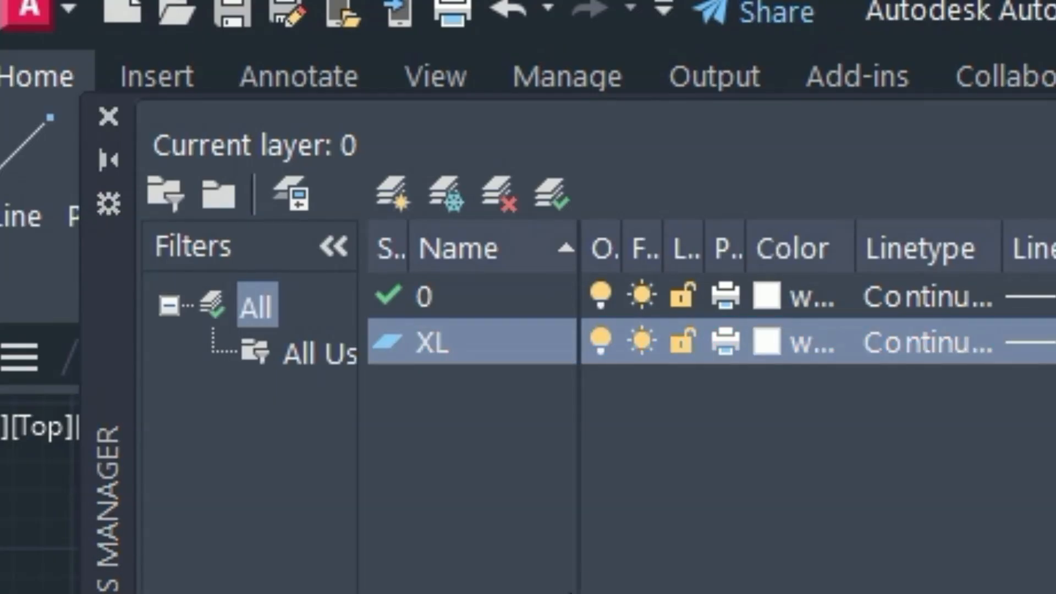
click(392, 196)
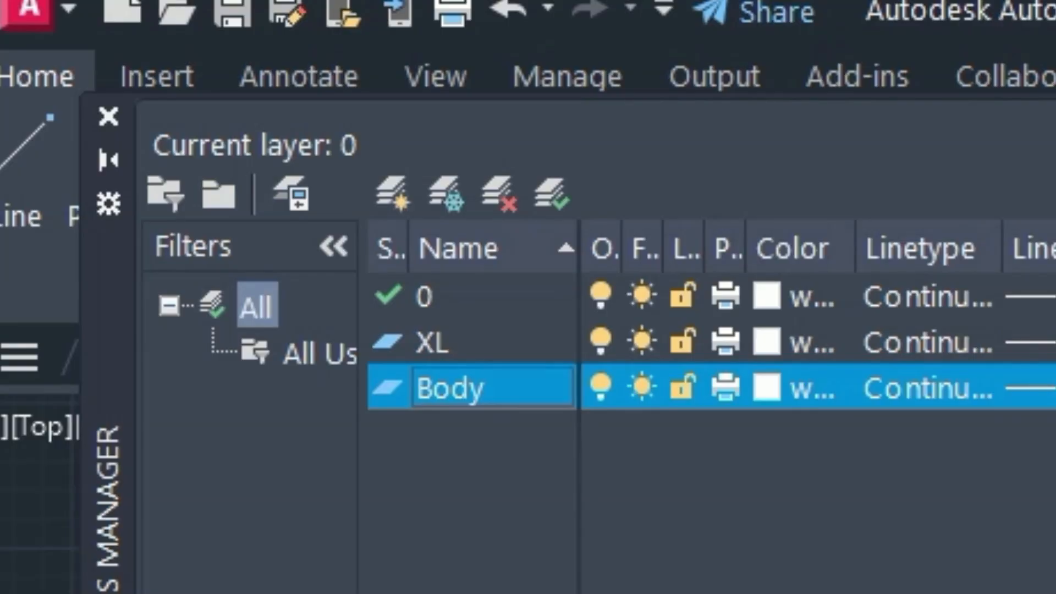
click(399, 201)
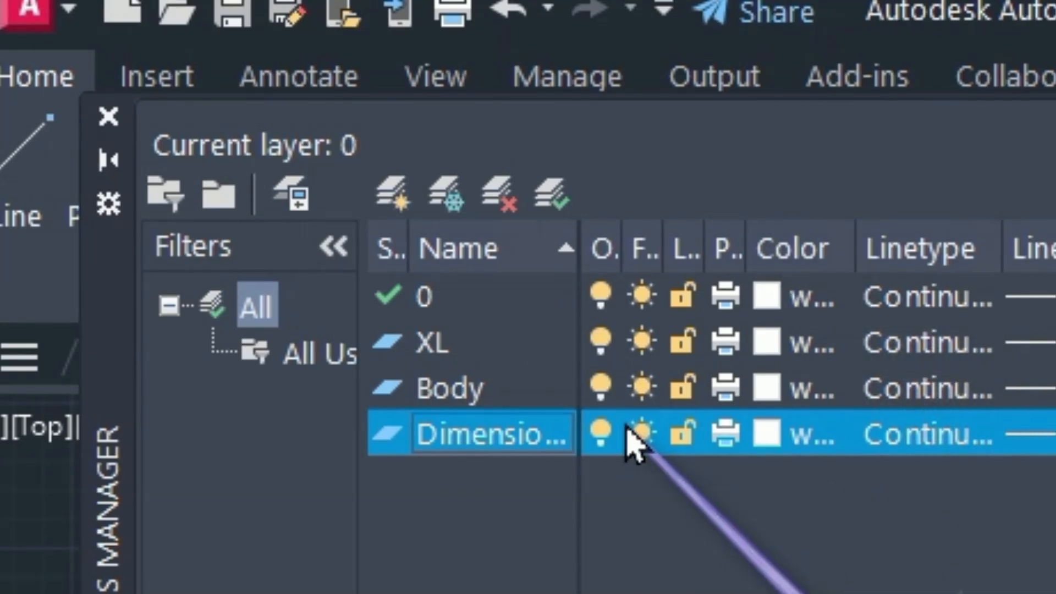
click(109, 116)
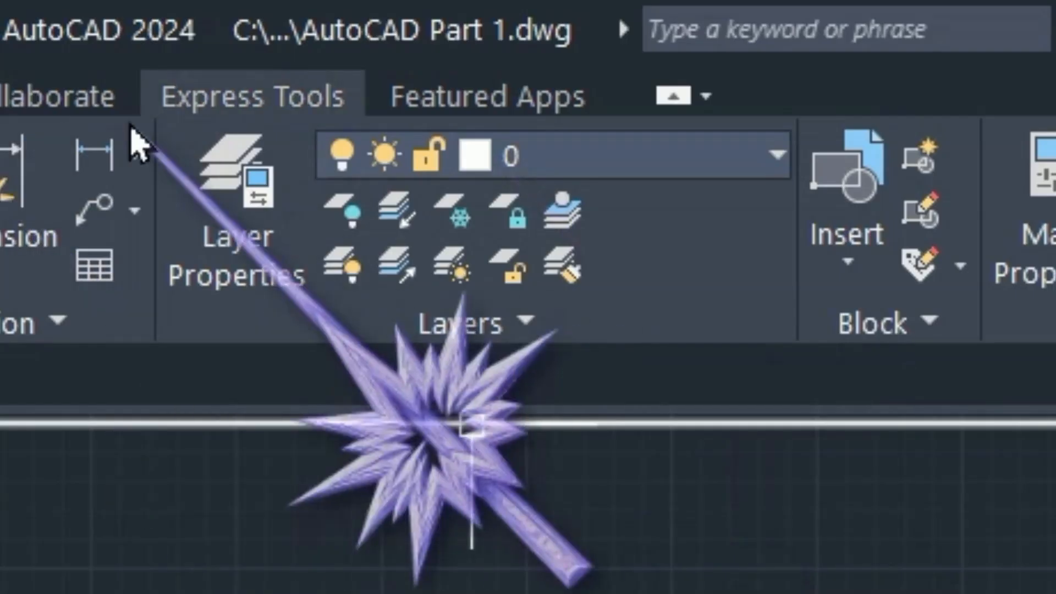
click(777, 156)
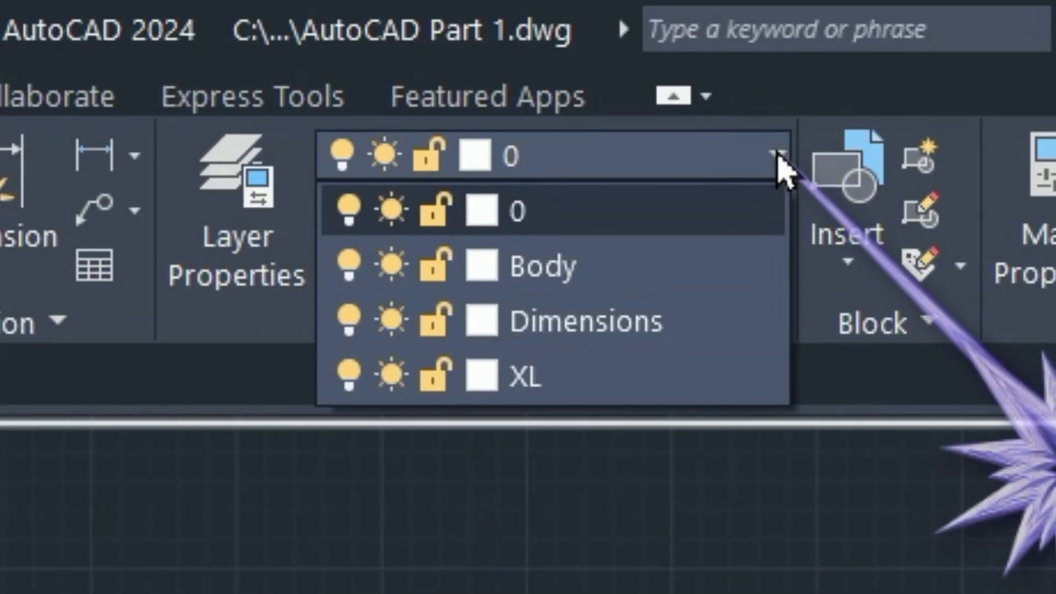
click(592, 382)
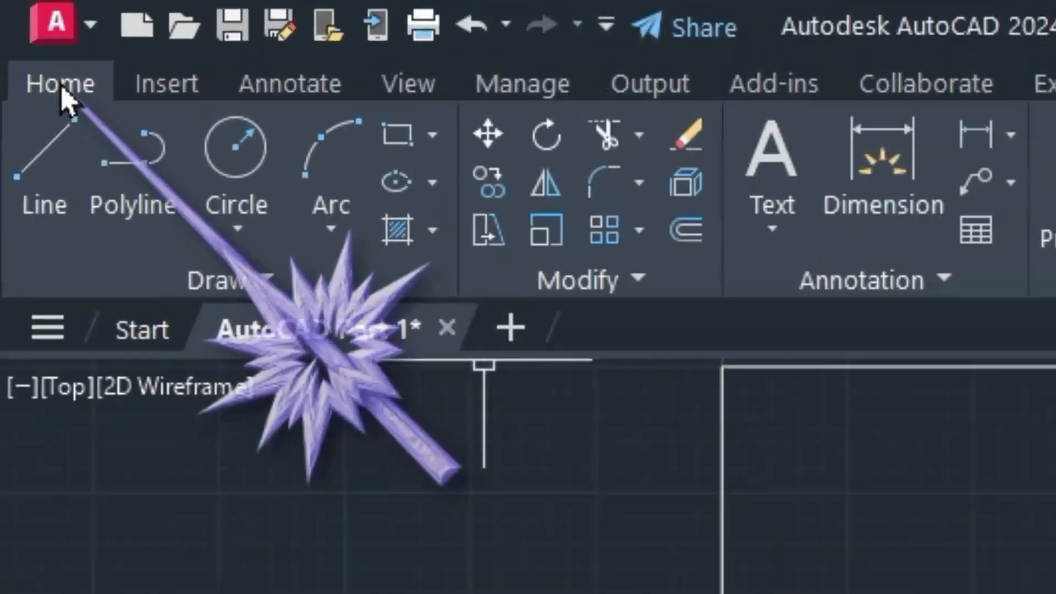
click(23, 34)
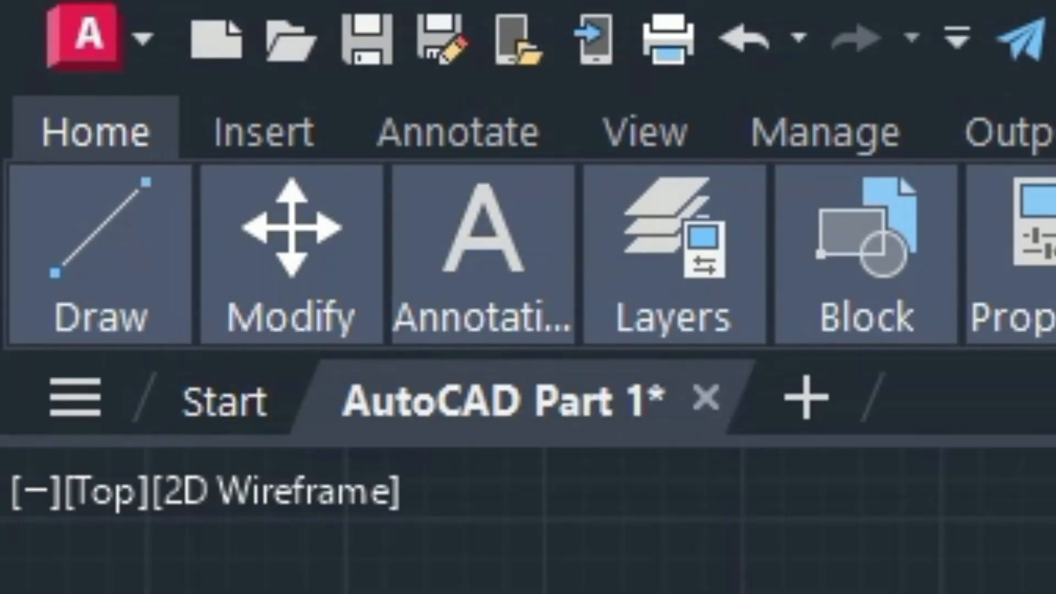
click(94, 132)
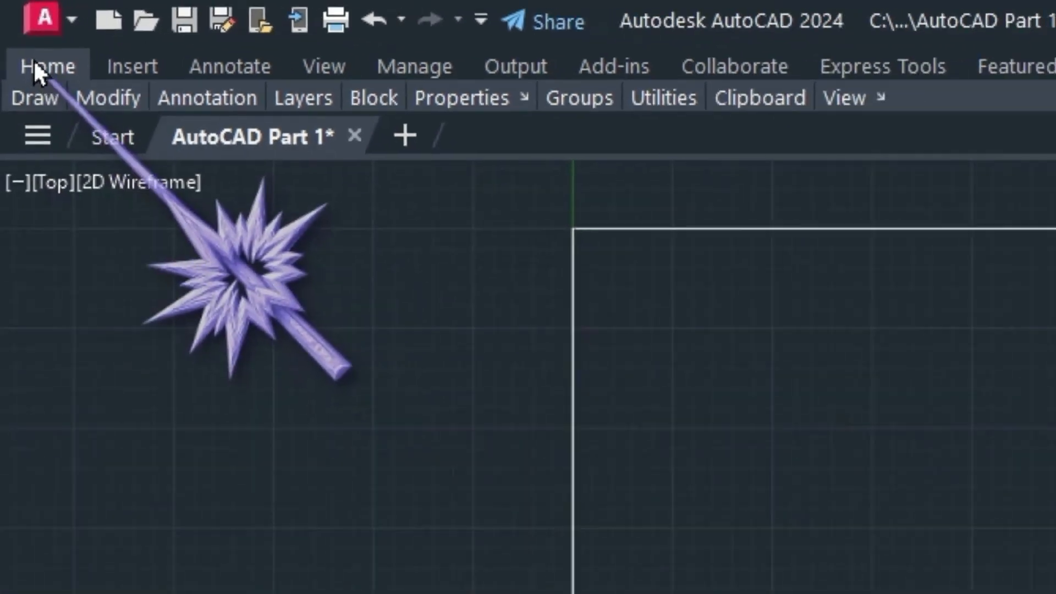
click(21, 37)
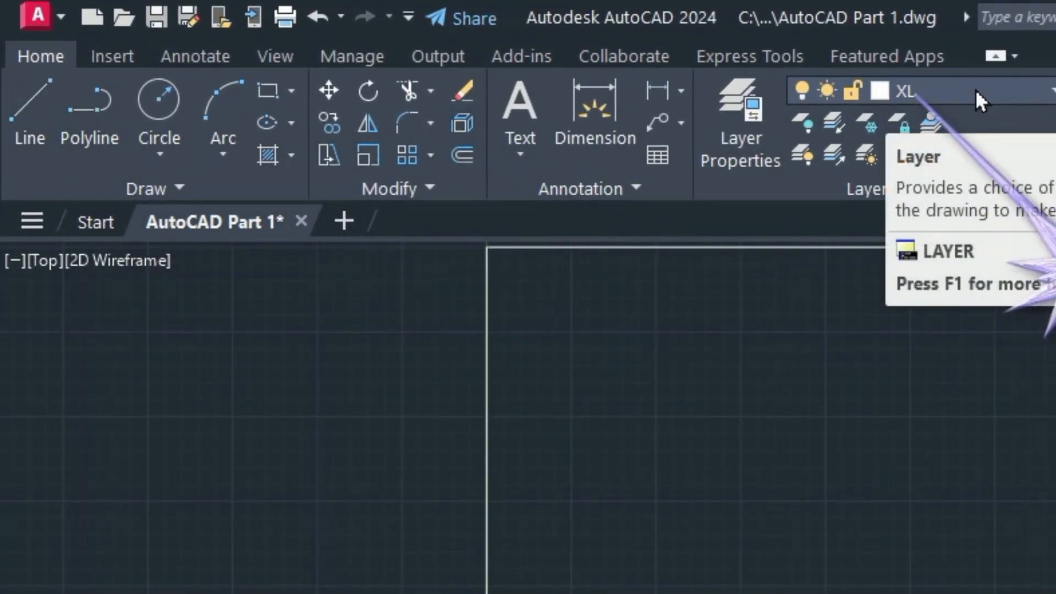
click(1052, 94)
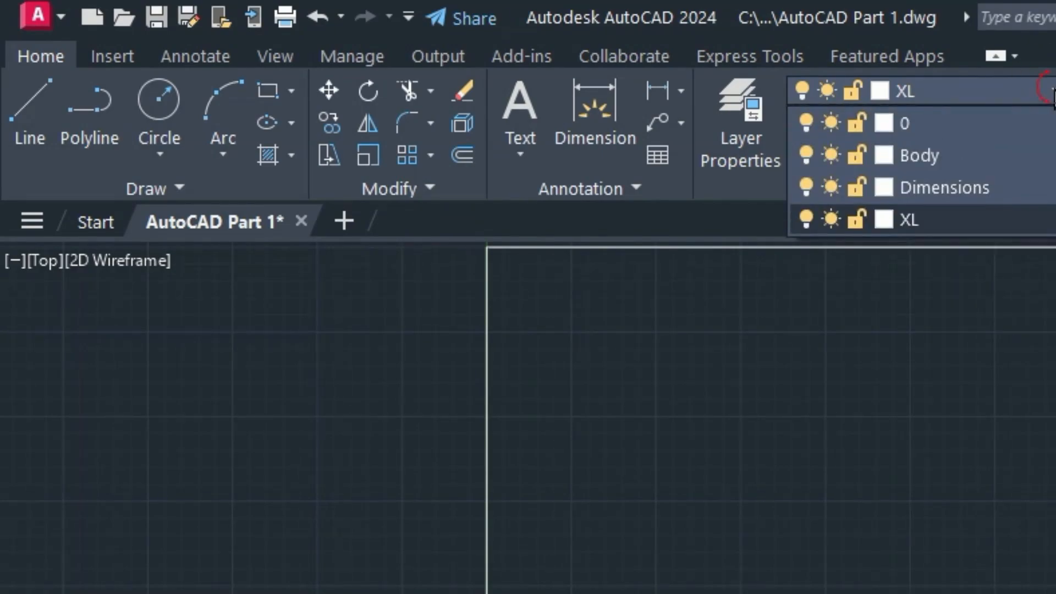
click(1052, 93)
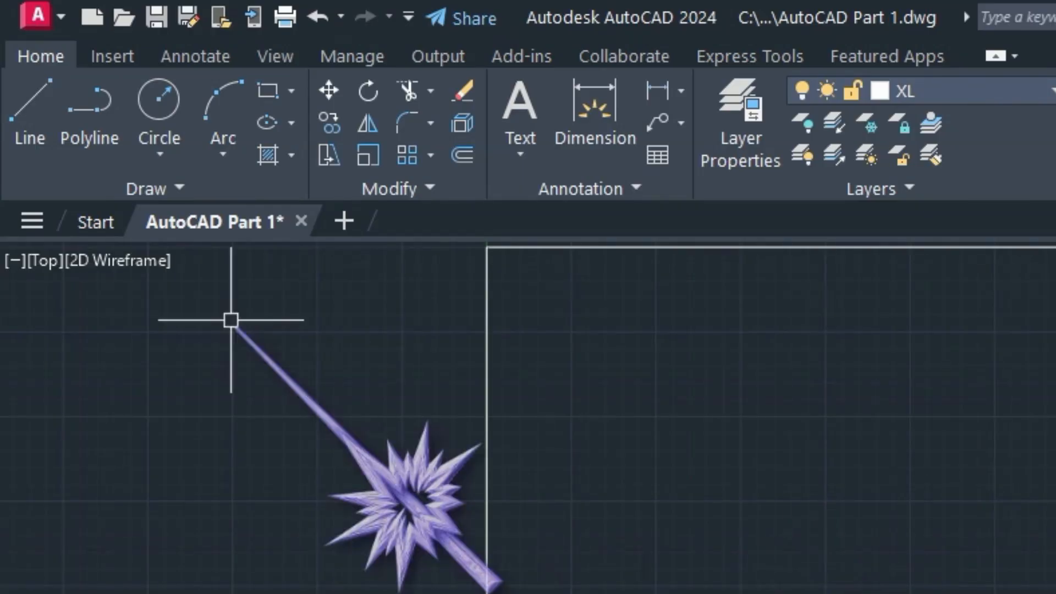
click(110, 58)
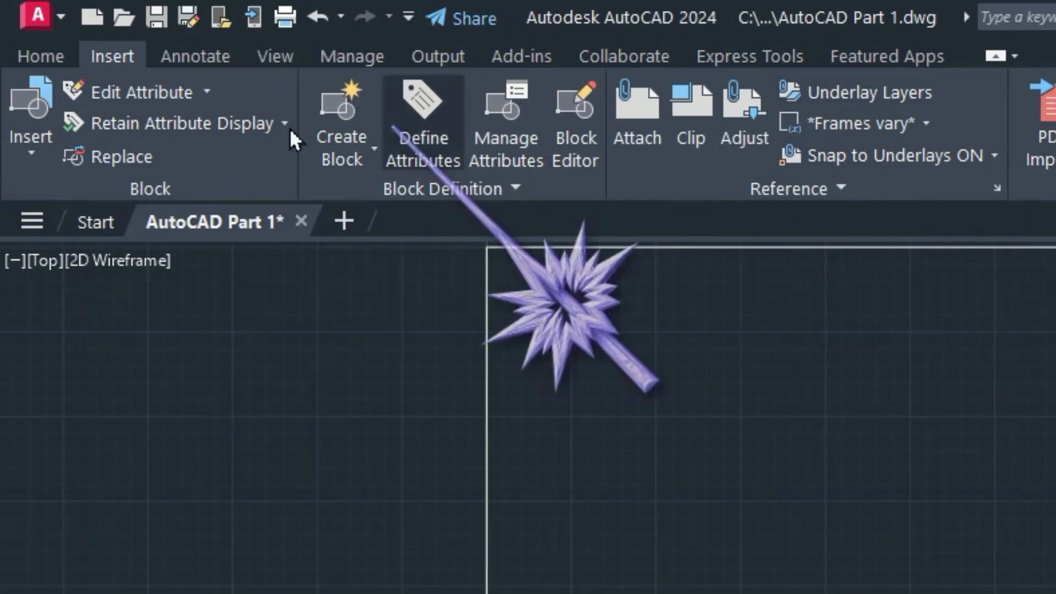
click(213, 55)
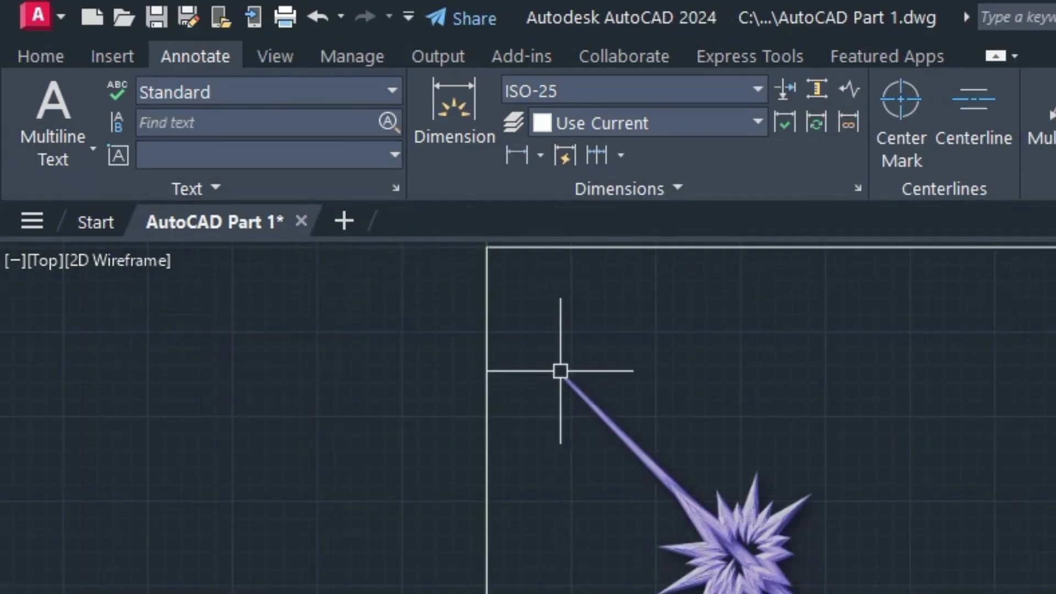
click(277, 53)
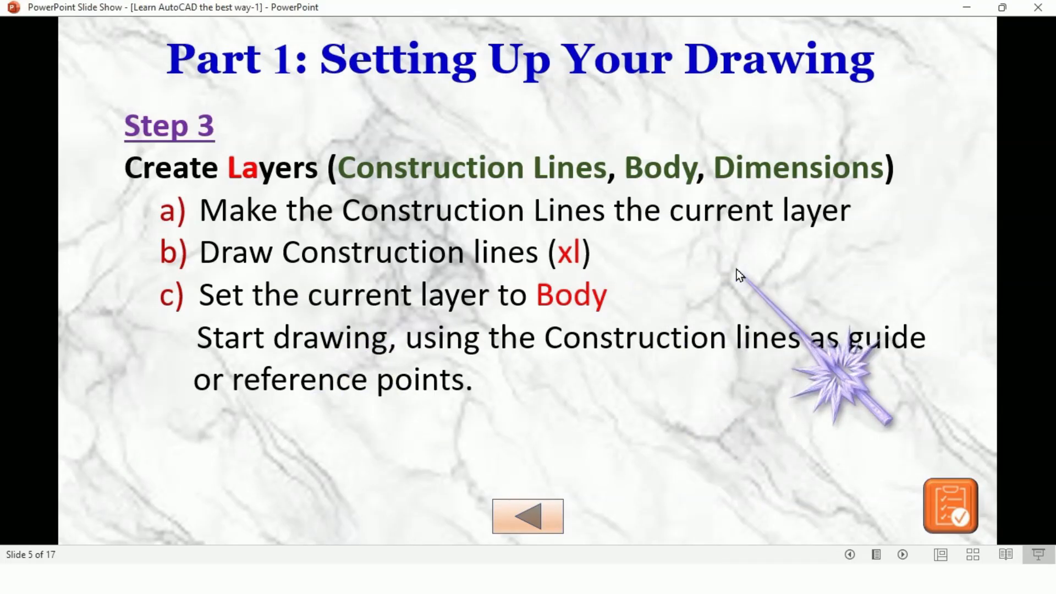
Return to AutoCAD and draw three horizontal construction lines through the rectangle: at mid-height, in the upper part and in the lower part
key(alt+Tab)
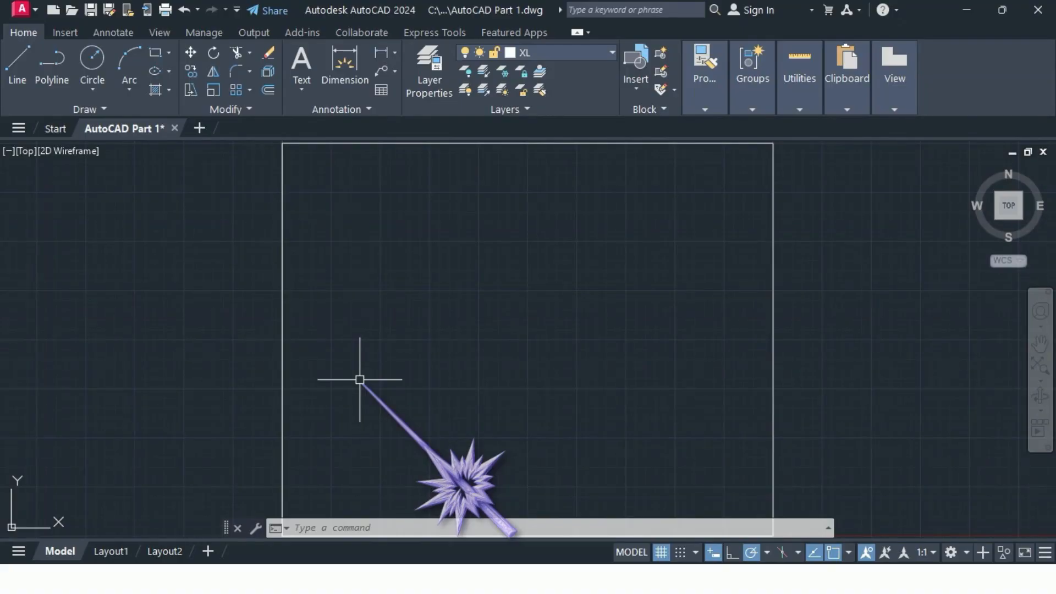
text(xl)
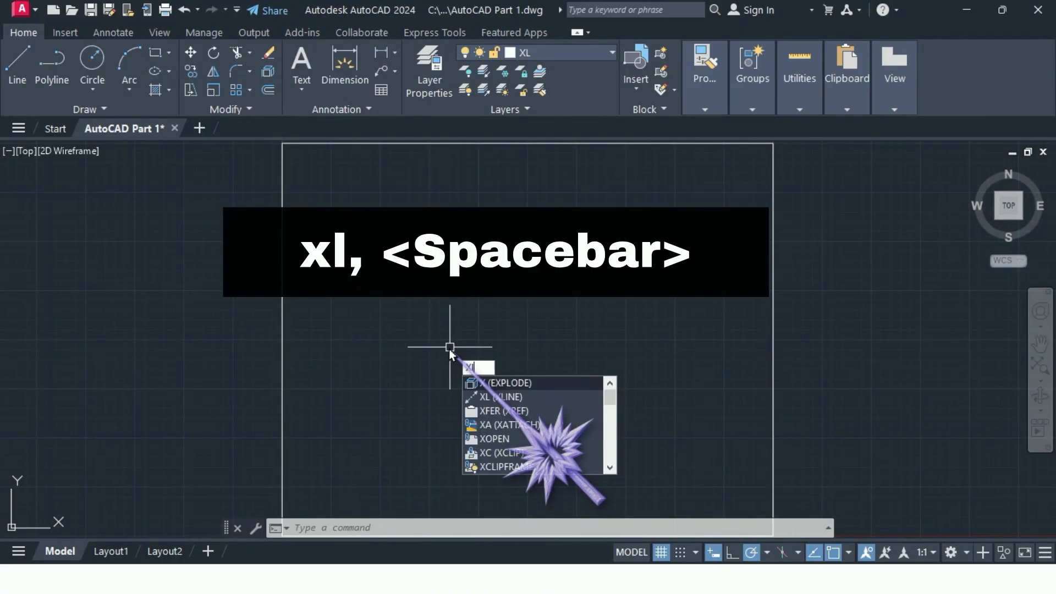
key(space)
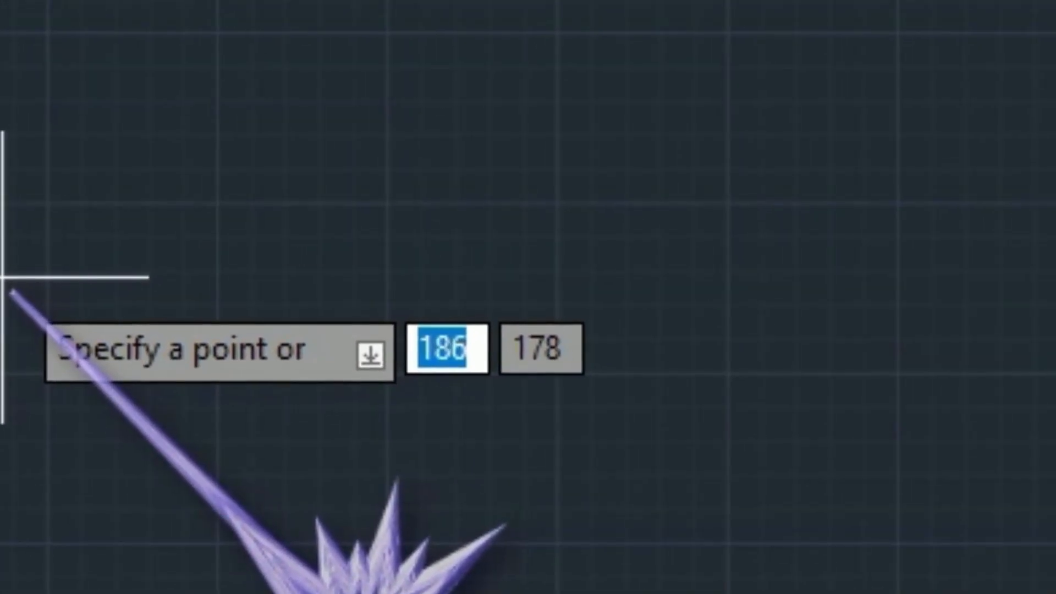
click(239, 156)
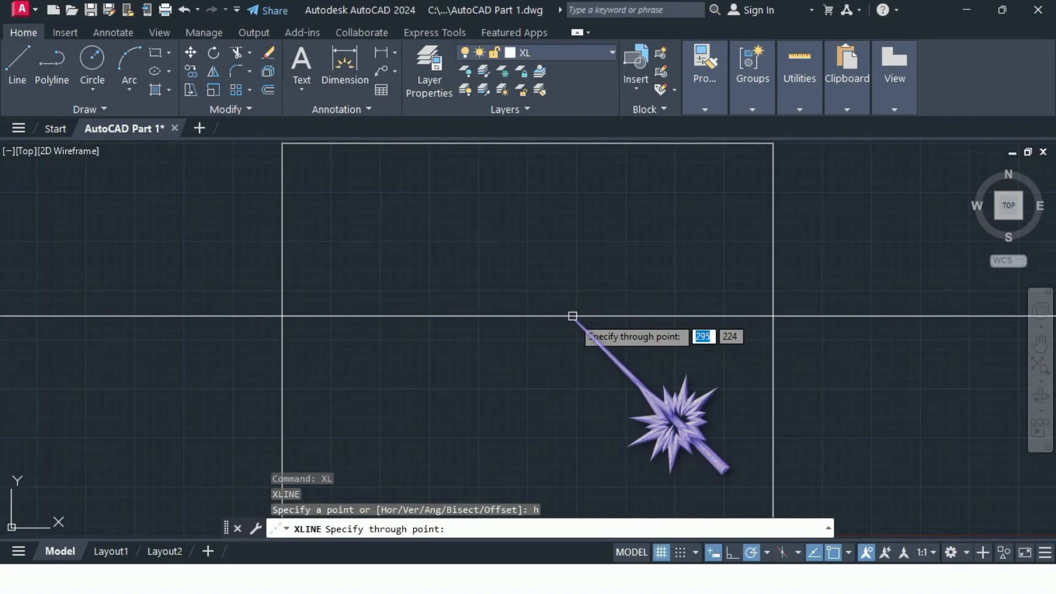
click(522, 339)
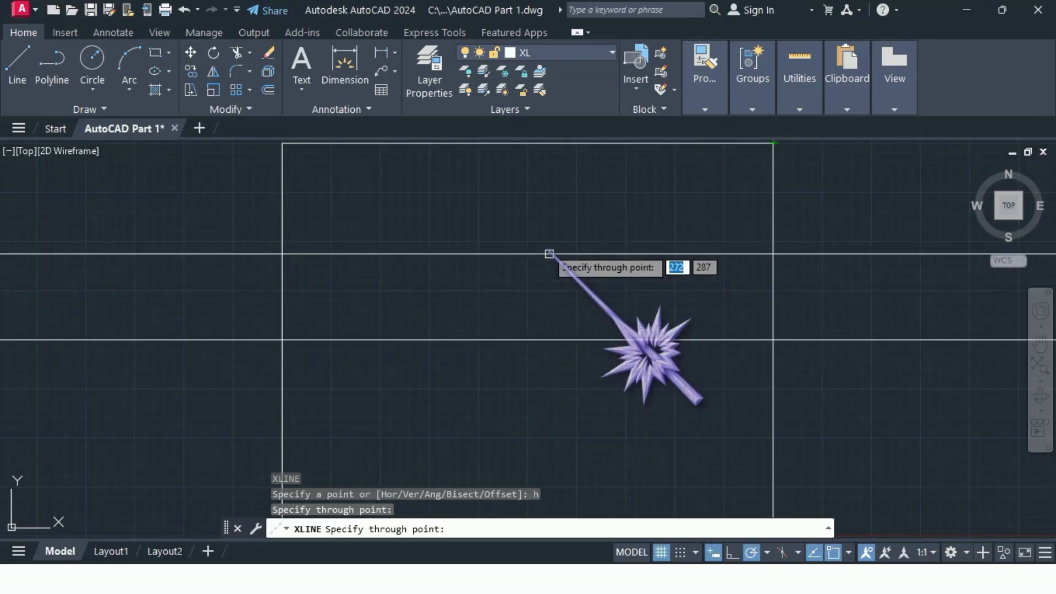
click(572, 219)
click(552, 425)
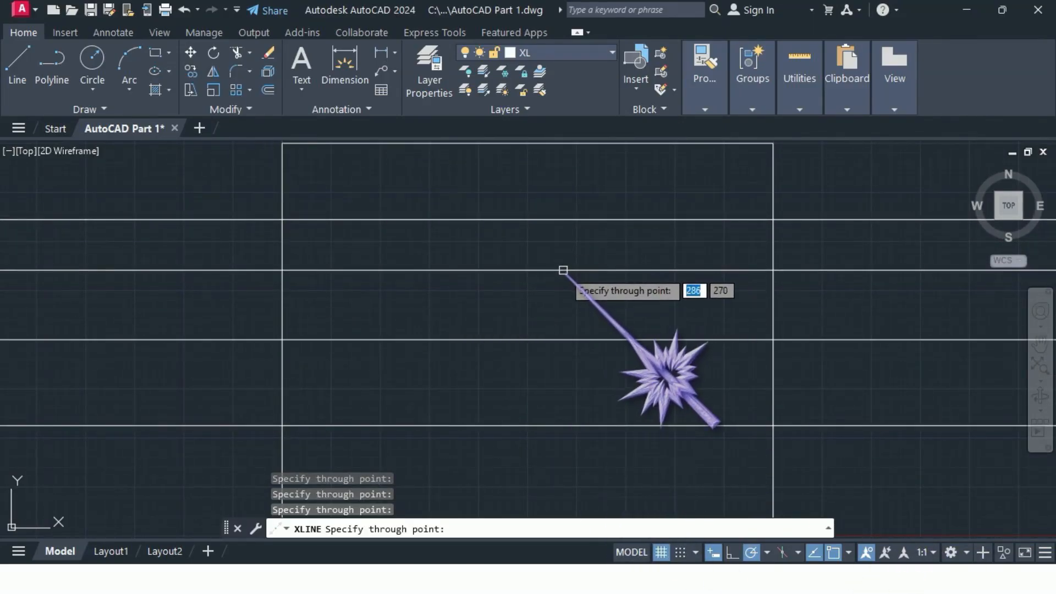
Finish the horizontal construction lines and draw one vertical construction line through the middle of the rectangle
key(Return)
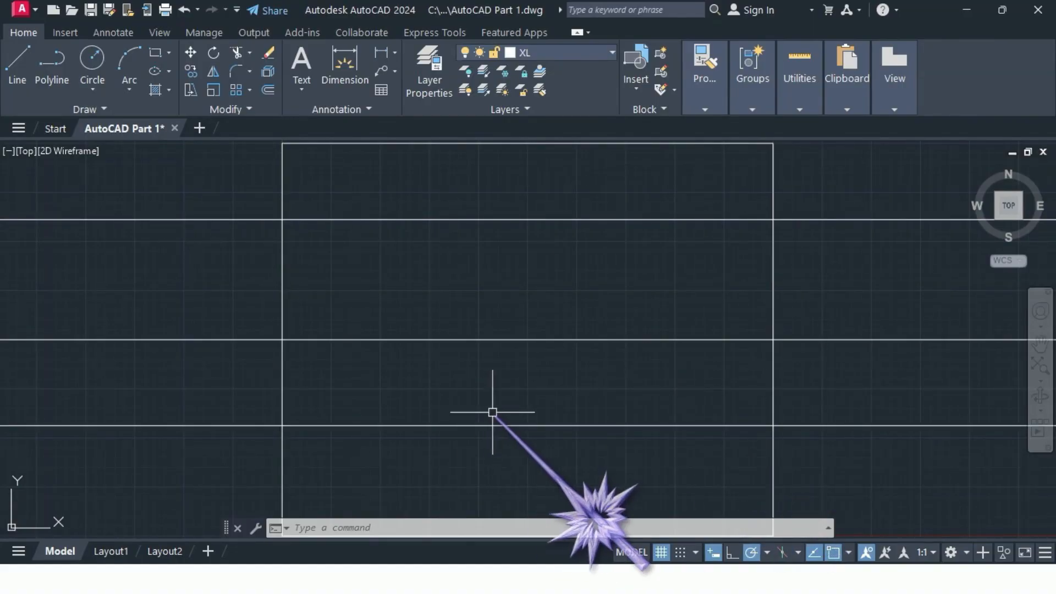
right_click(477, 282)
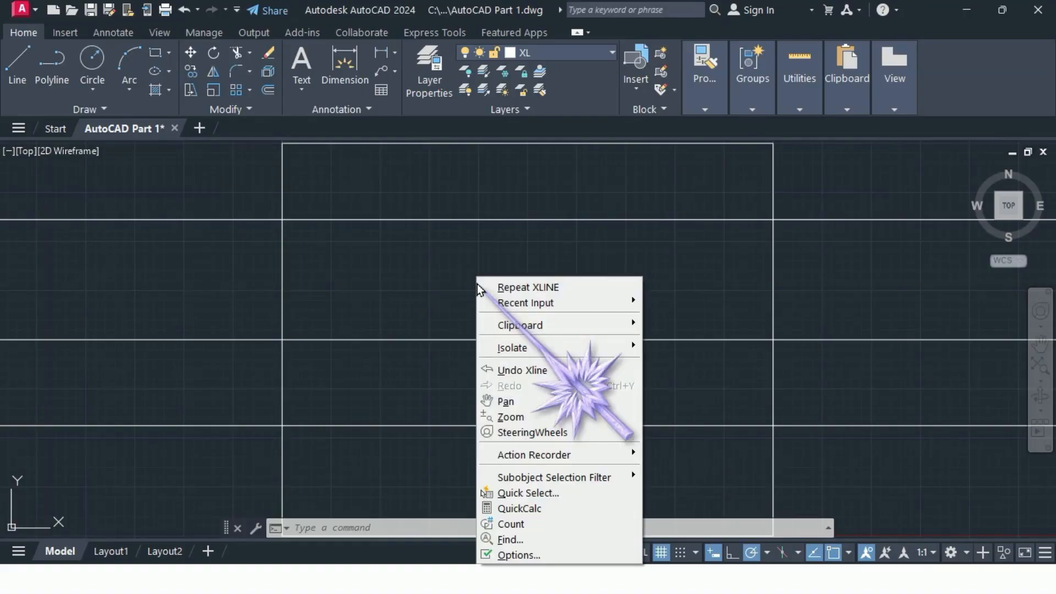
click(564, 288)
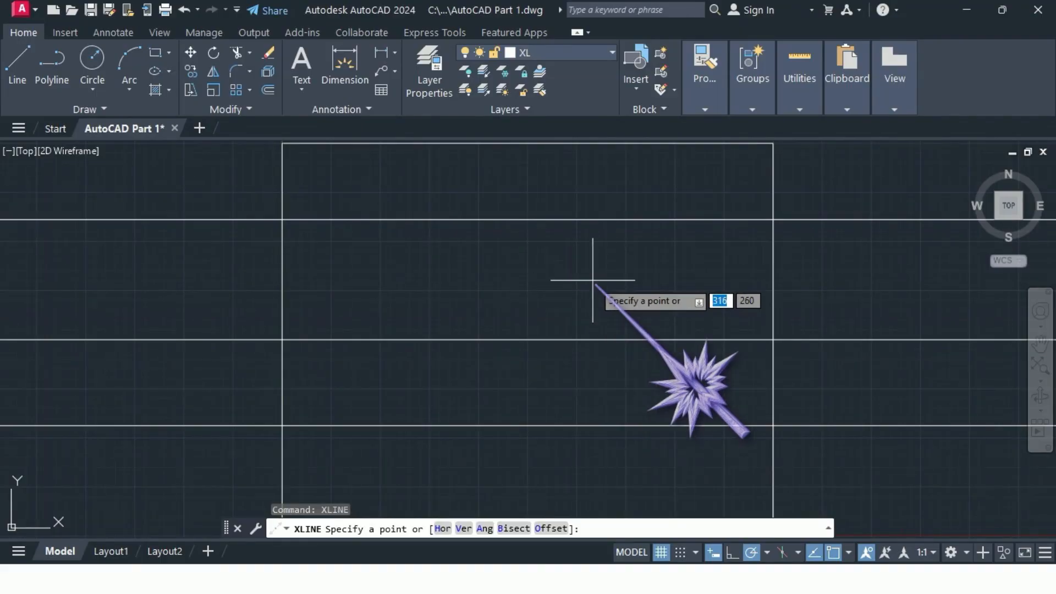
text(v)
key(Return)
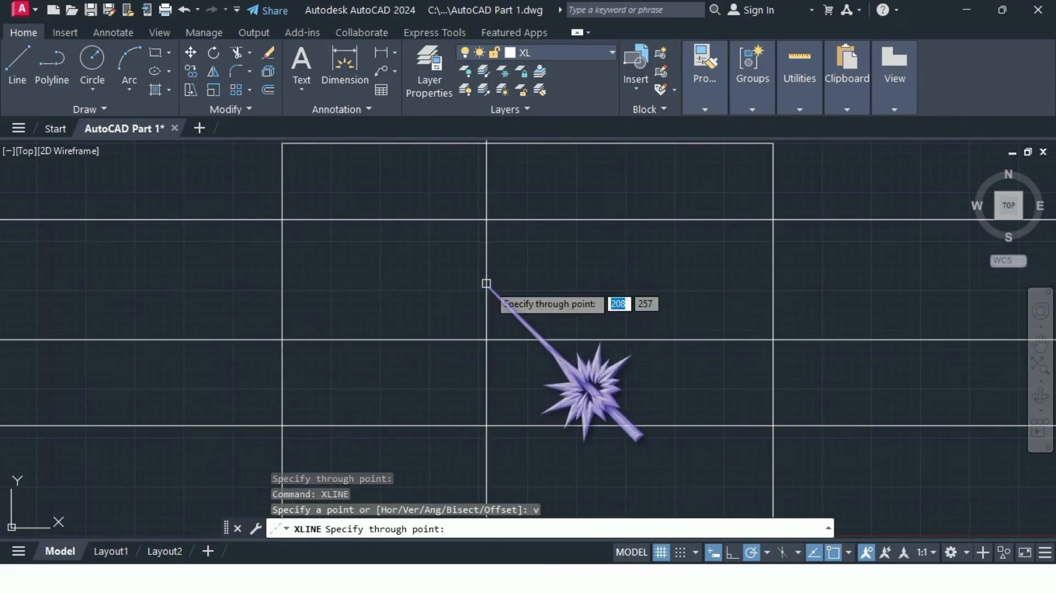
click(527, 283)
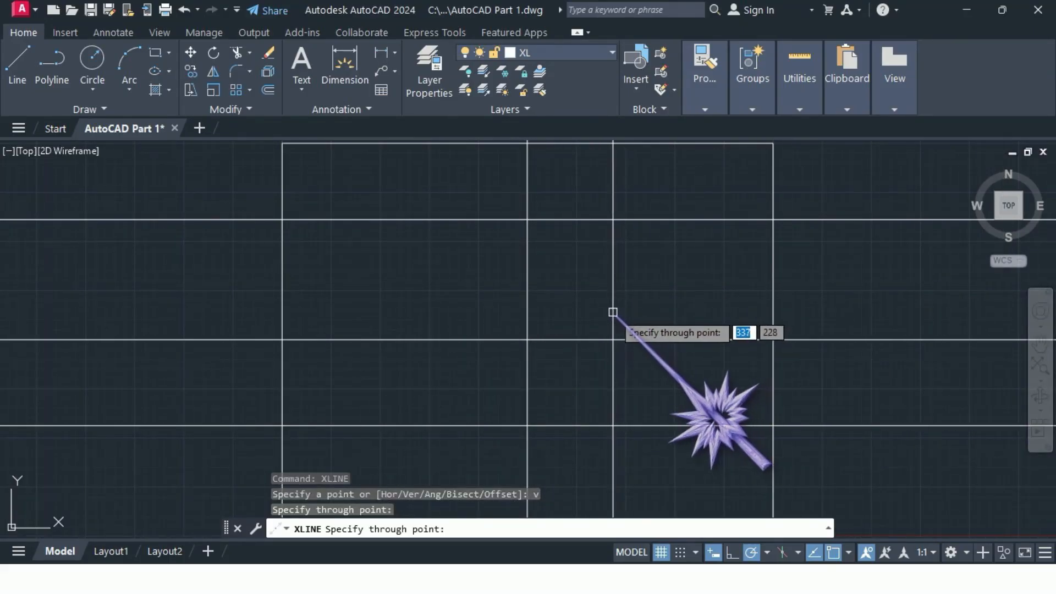
key(Escape)
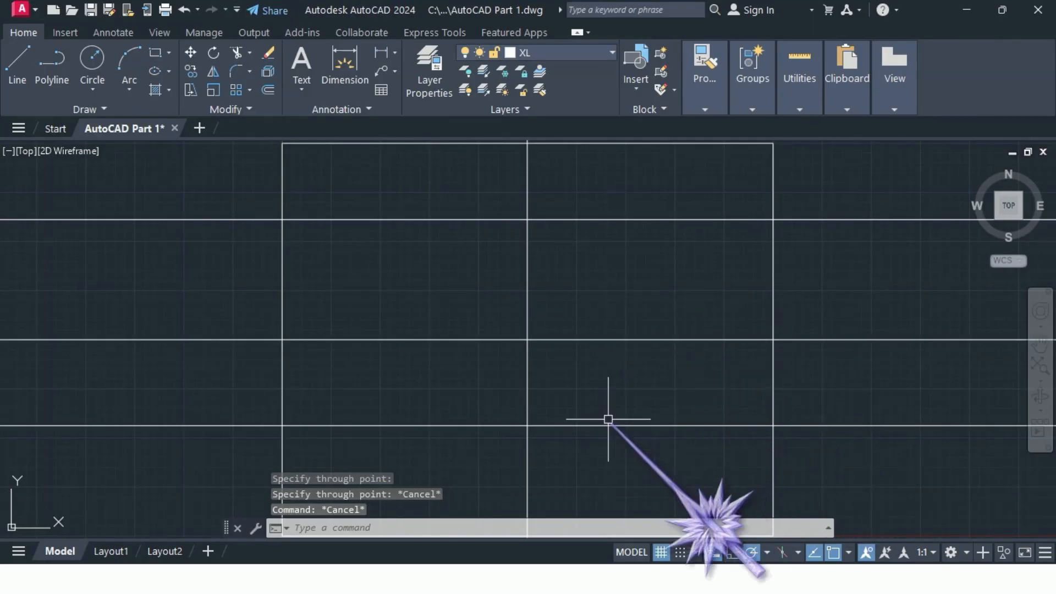
Move the lowest horizontal construction line down to near the rectangle's lower edge and clear the selection
click(641, 419)
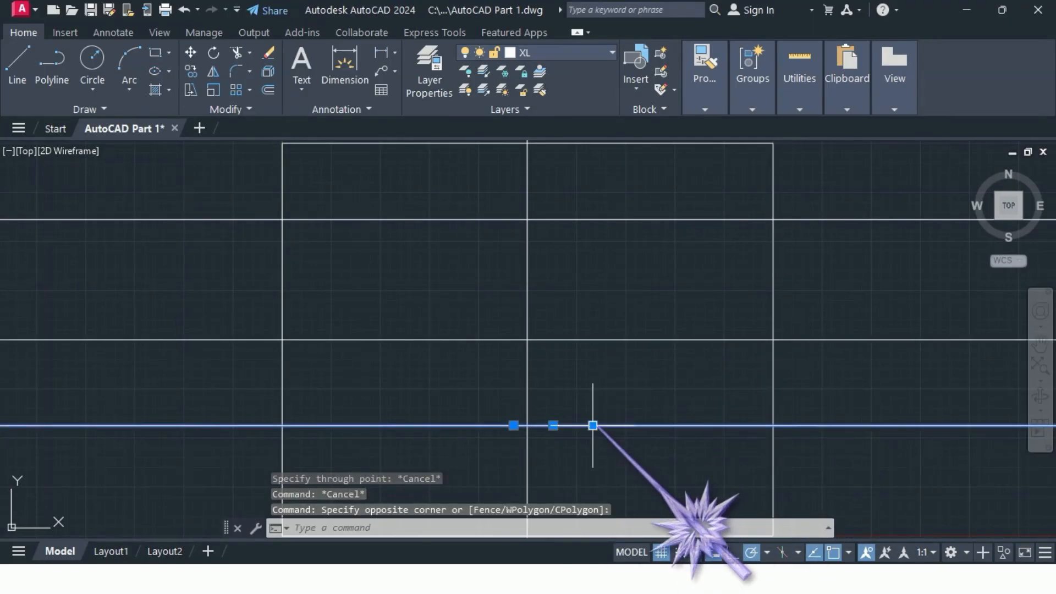
key(space)
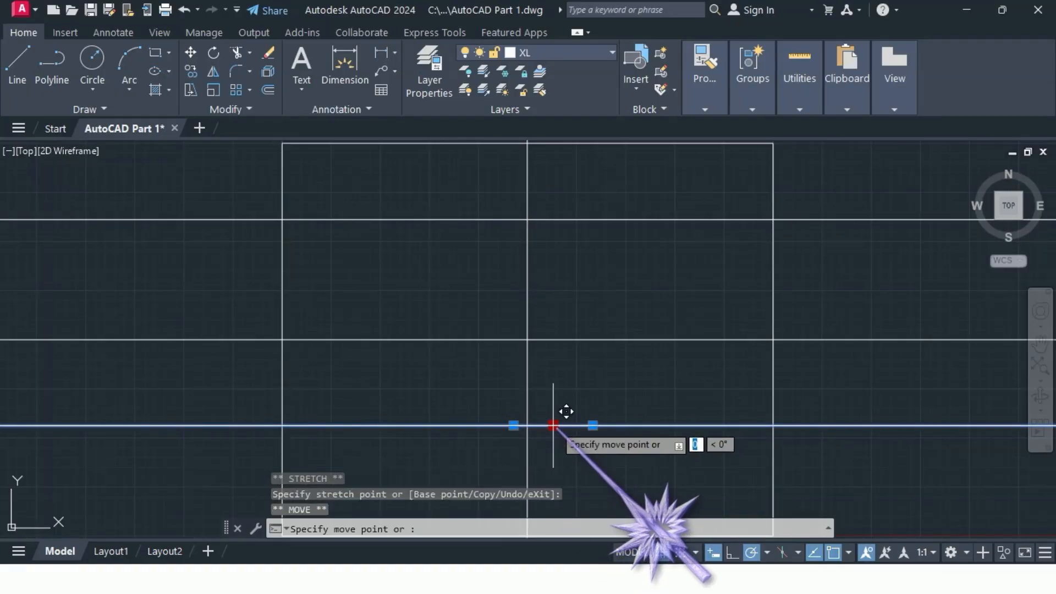
click(568, 486)
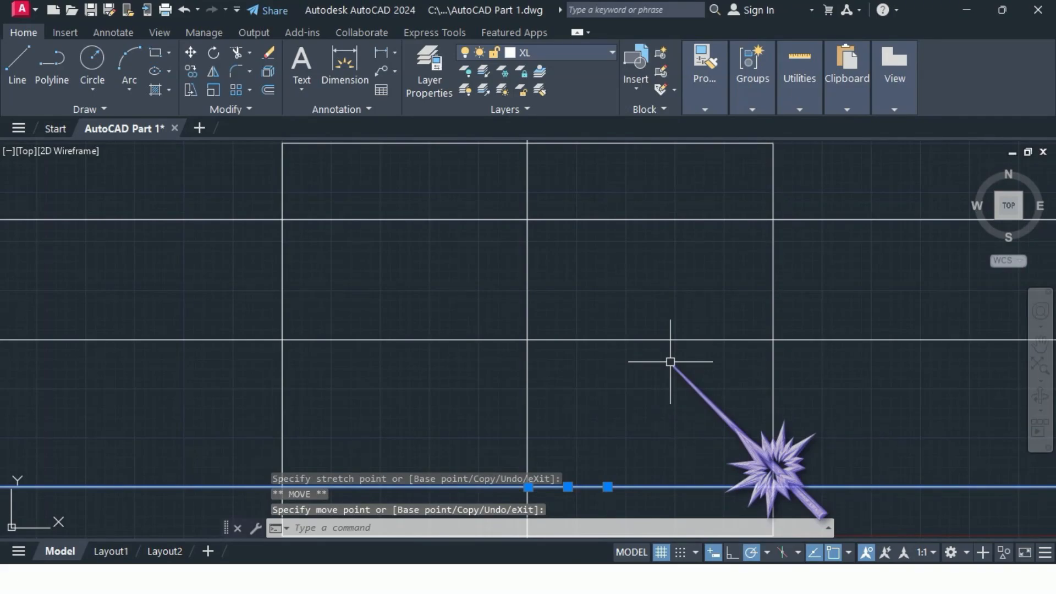
key(Escape)
key(Escape)
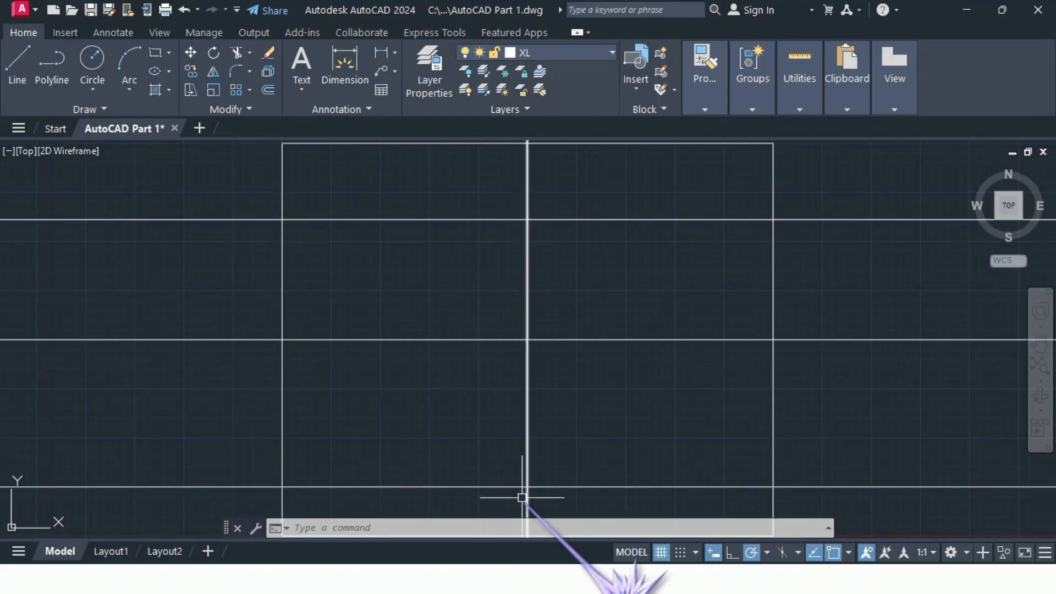
Switch to the PowerPoint slide show, check the Step 3 instructions on construction lines and the current layer, and return to AutoCAD
key(alt+Tab)
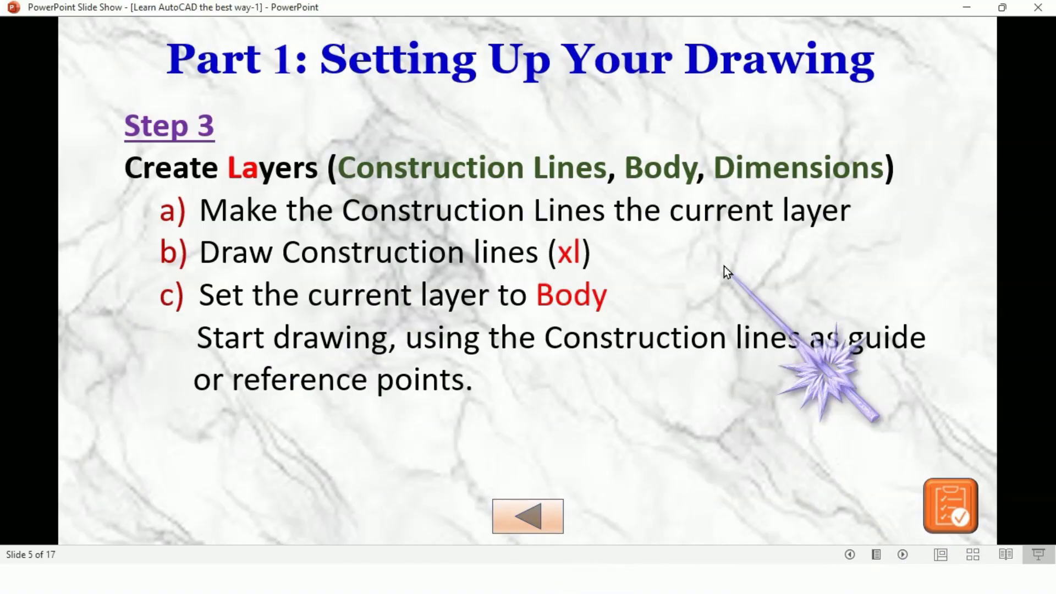
key(alt+Tab)
click(693, 297)
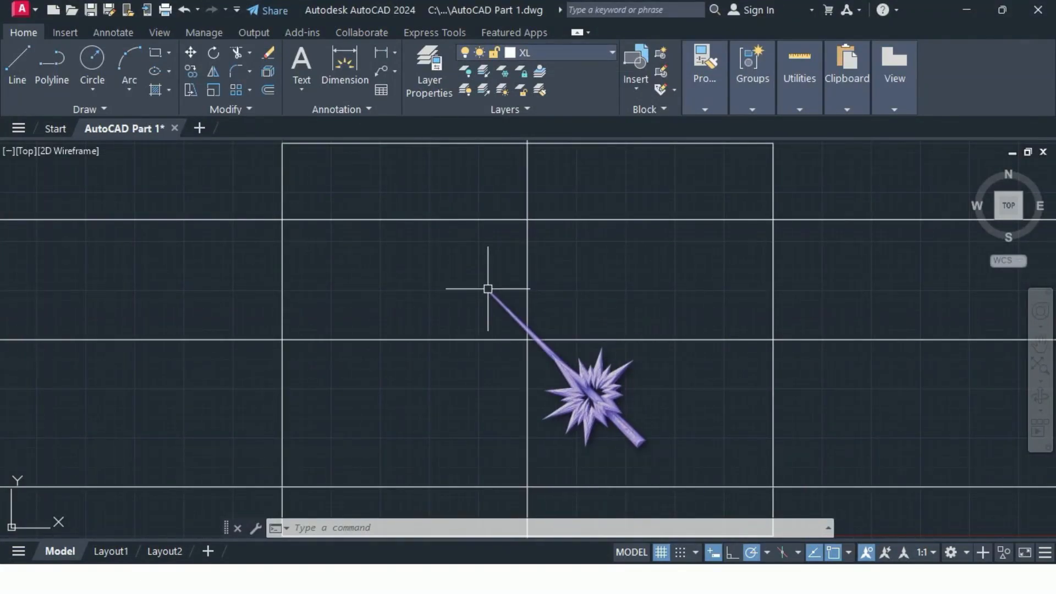
Make Body the current layer and review the list of layers
click(611, 52)
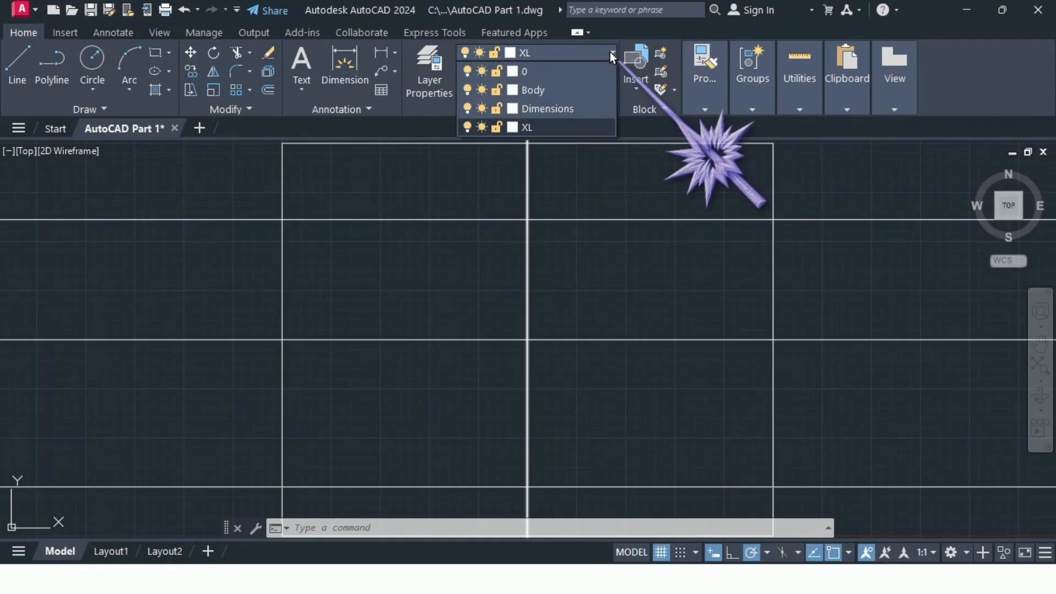
click(562, 90)
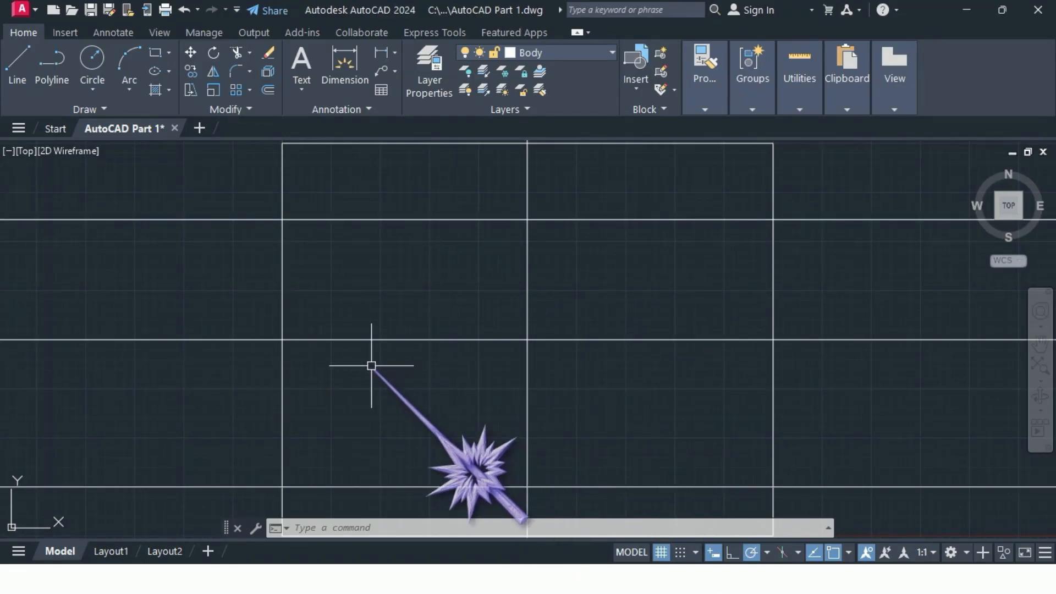
click(613, 52)
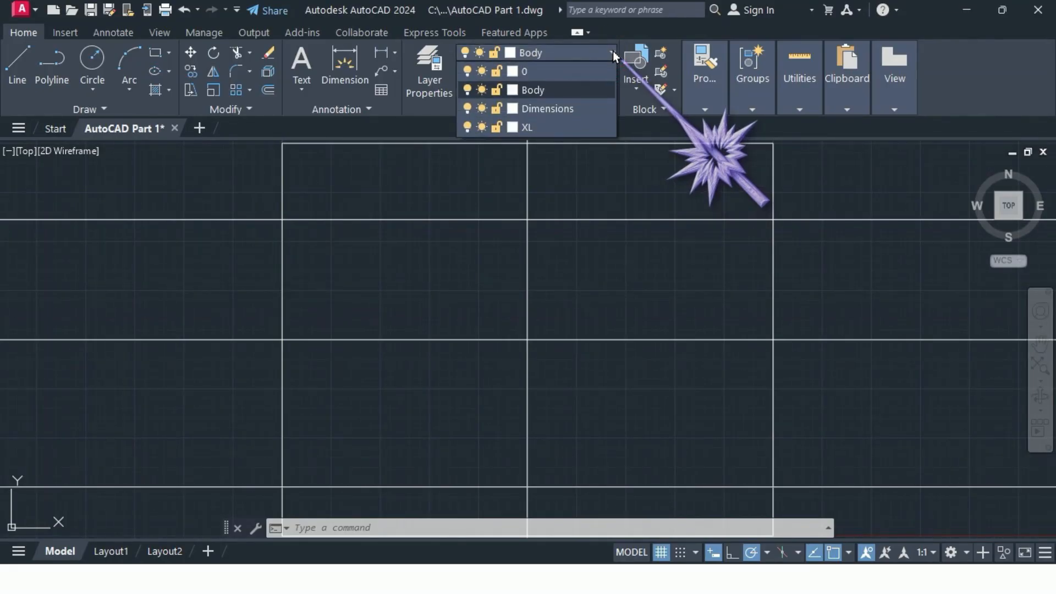
Switch to the PowerPoint slide show and review the Part 1 slides on setting up the drawing, Steps 1 to 3
key(alt+Tab)
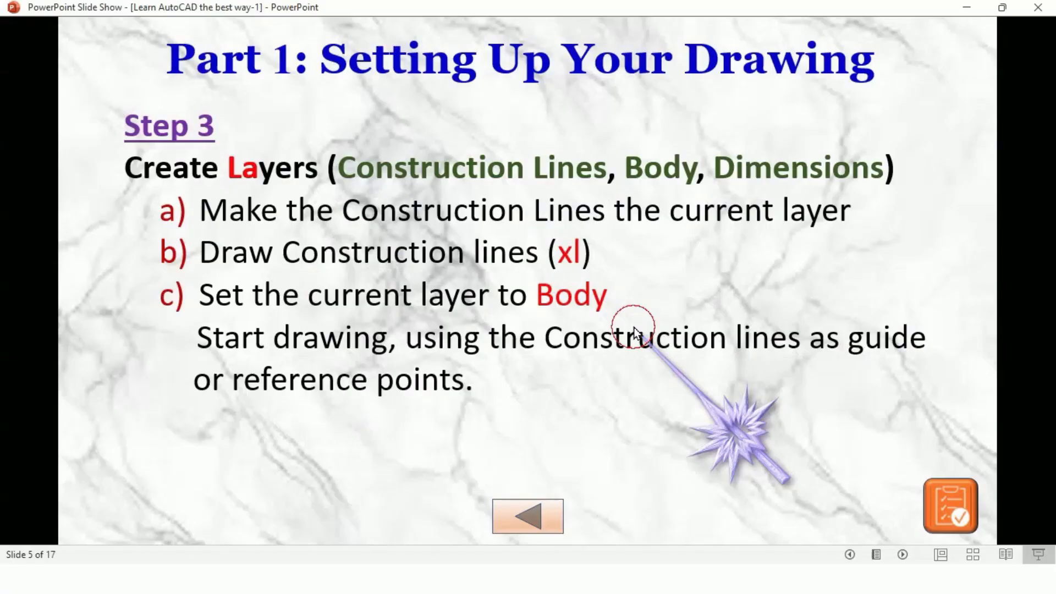
key(Left)
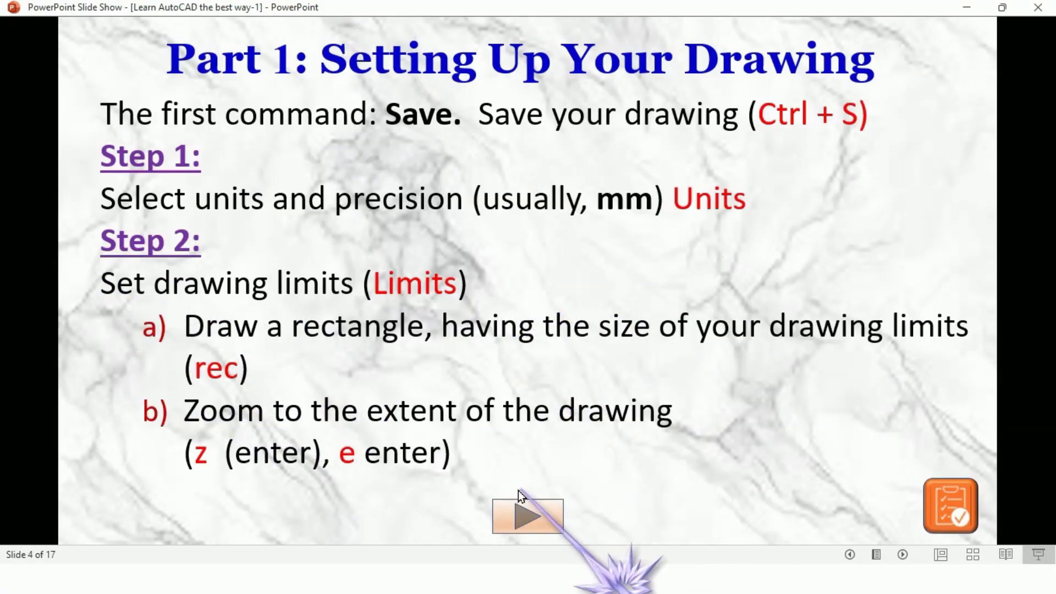
click(527, 518)
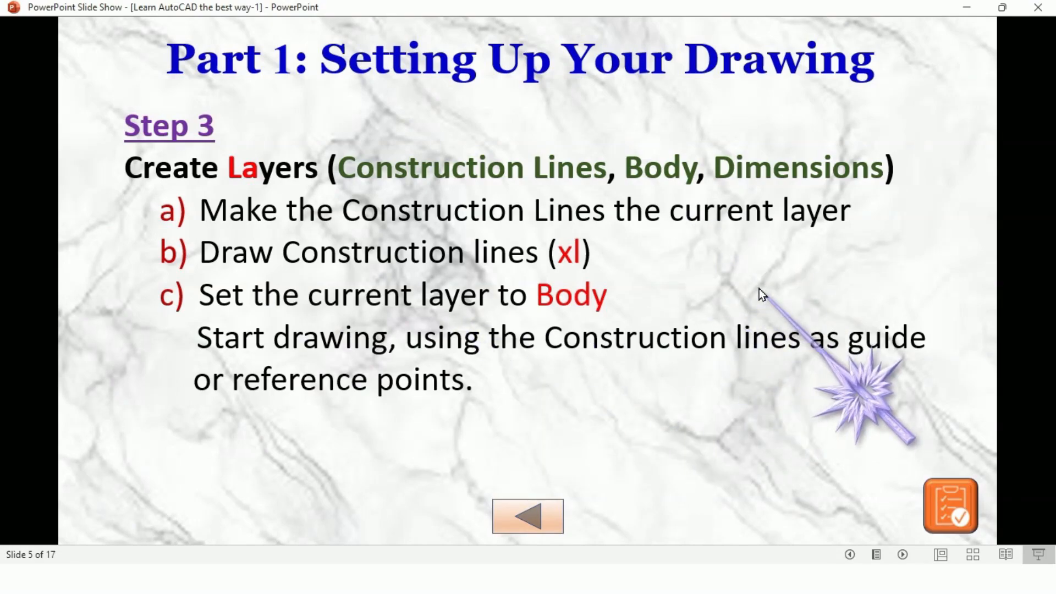
Follow the Drawing Common Shapes link from the course overview and look through the example slides of basic 2D drawings
click(942, 495)
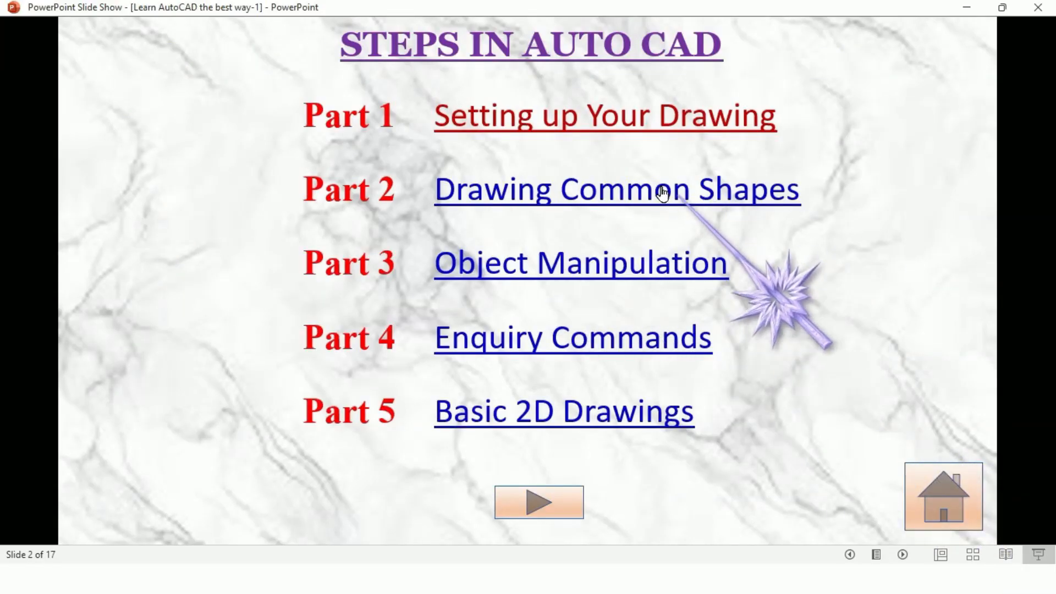
click(630, 188)
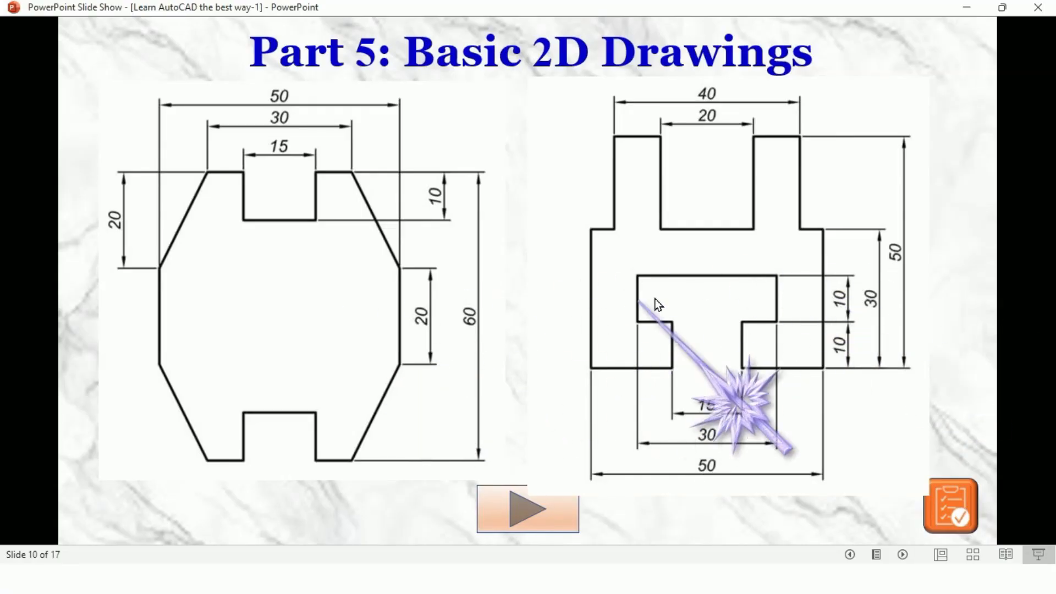
click(528, 507)
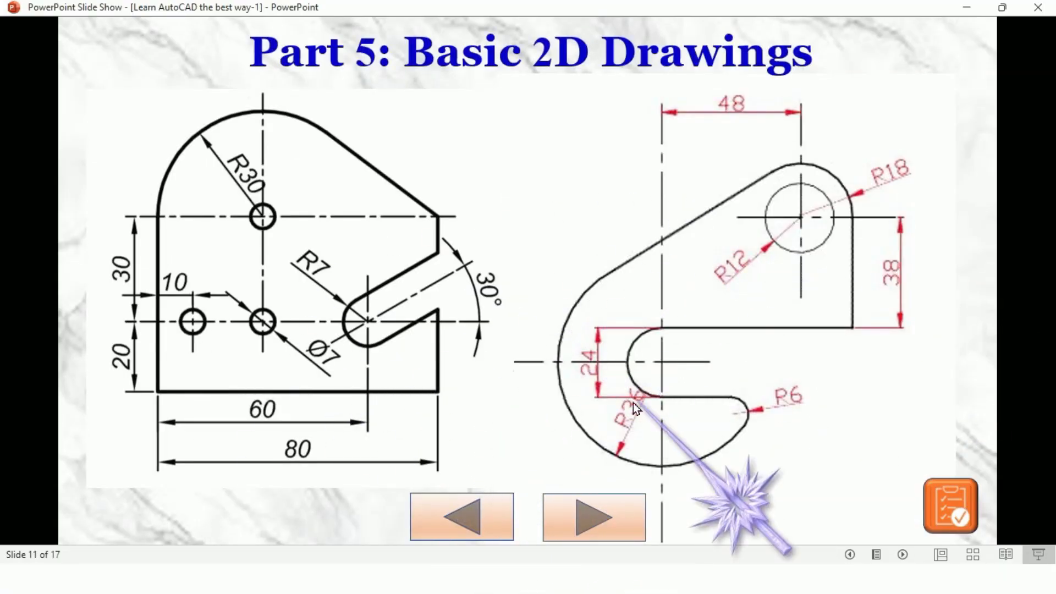
click(602, 511)
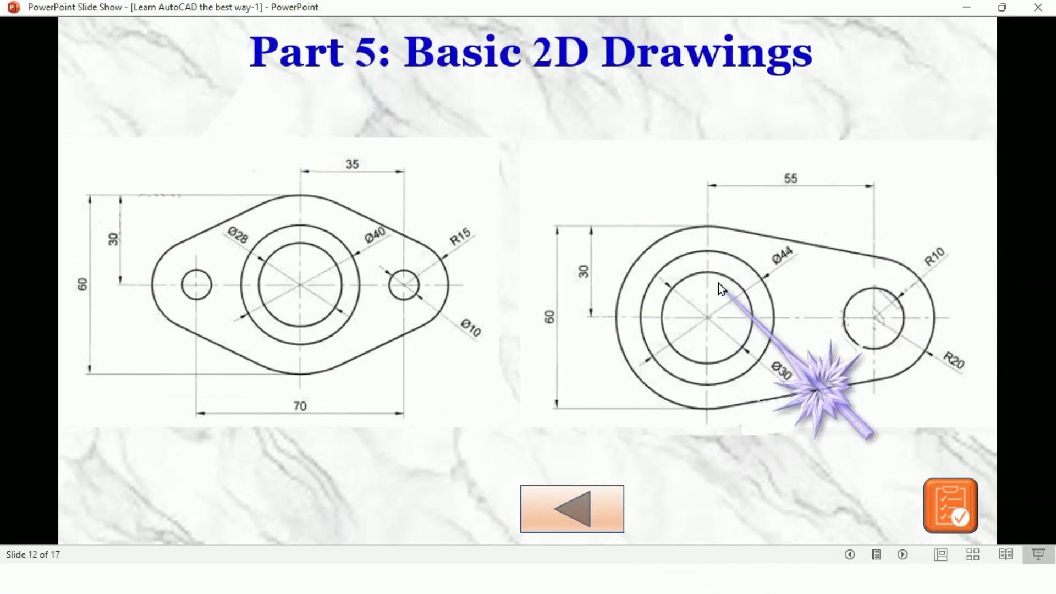
click(570, 519)
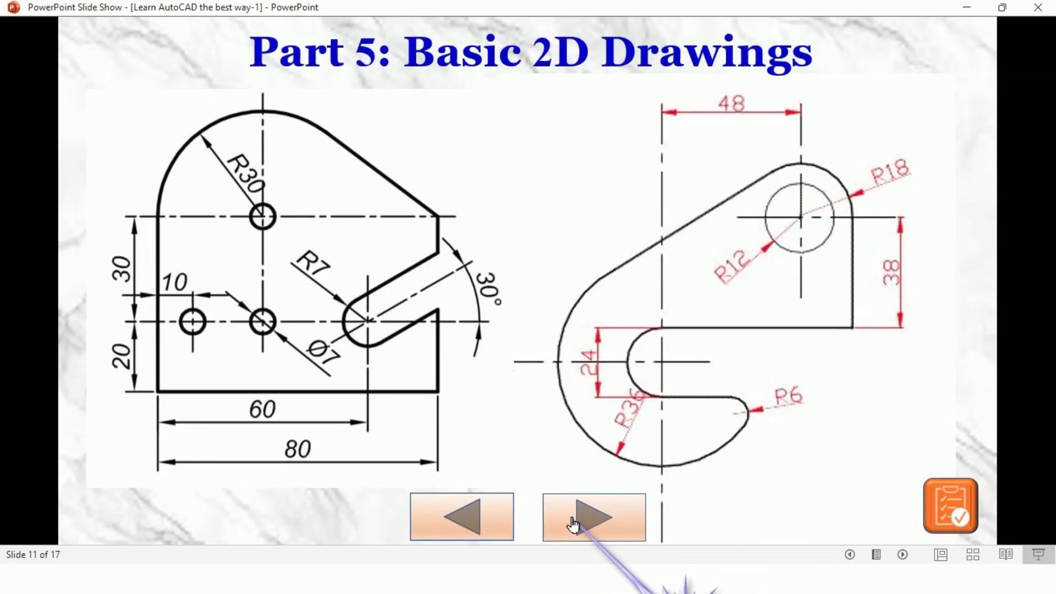
Return to the course overview slide and open the Part 3 Object Manipulation slide
click(939, 512)
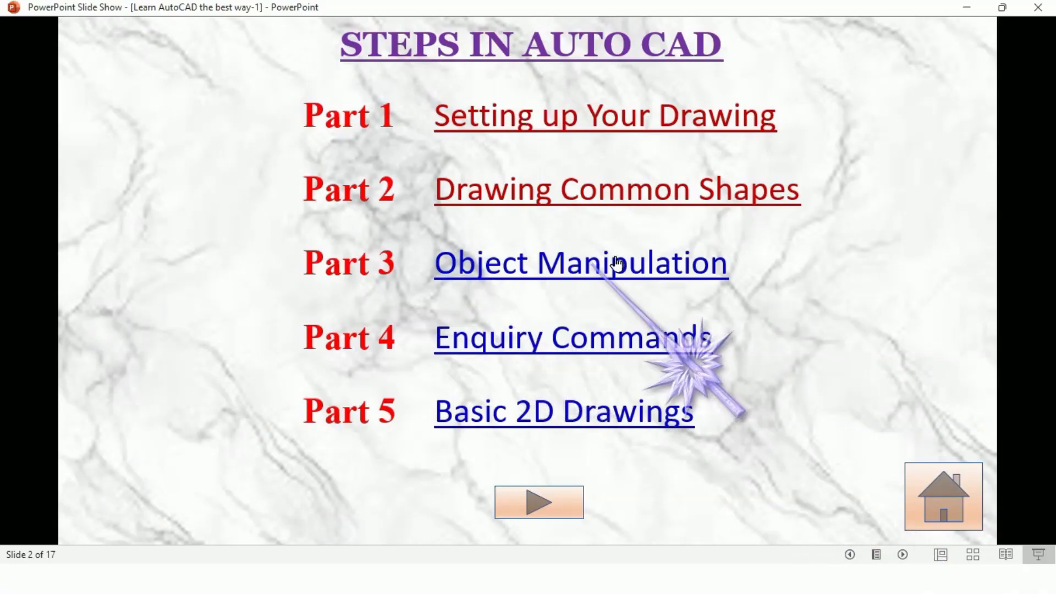
click(581, 274)
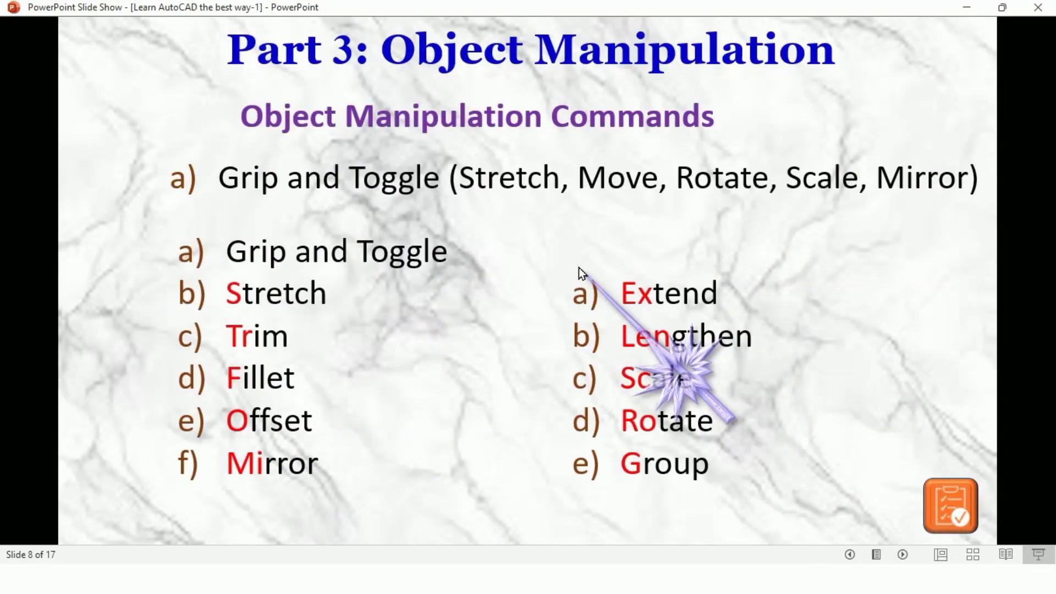